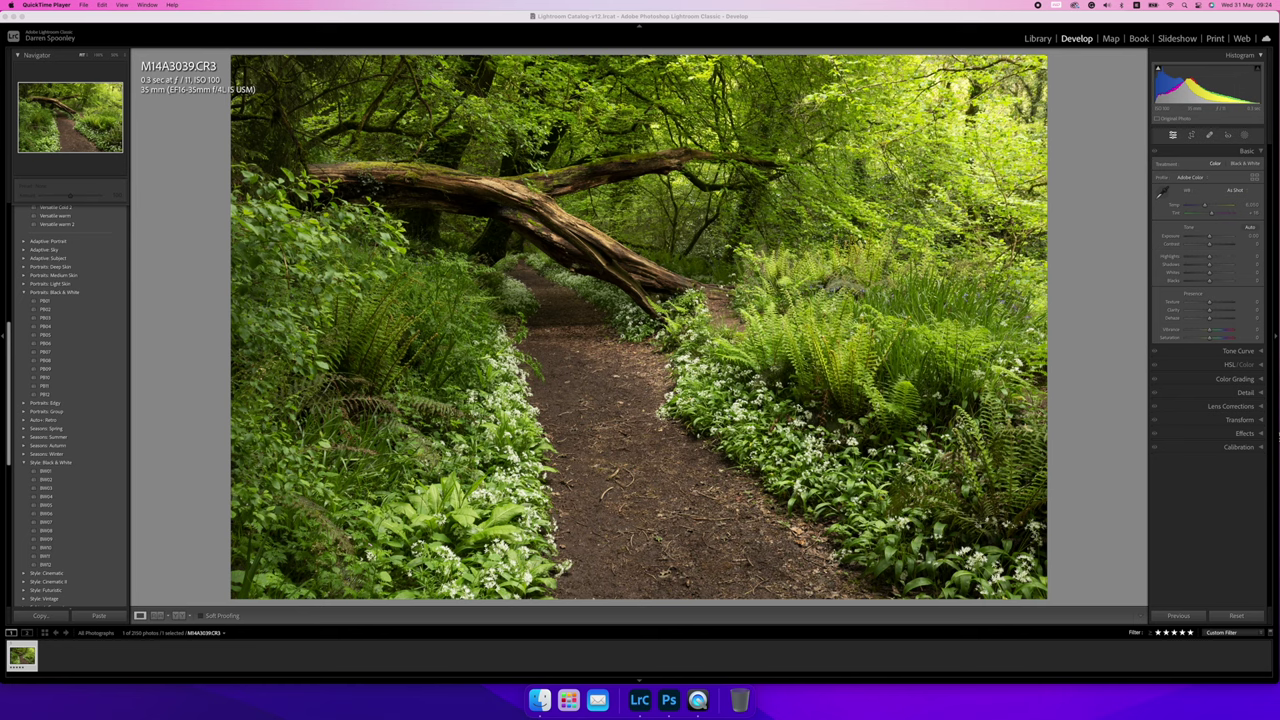
- Examine the white flowers along the path's left edge close up for a suitable neutral white, finishing on the whole photo
{"action": "left_click", "coordinate": [598, 361]}
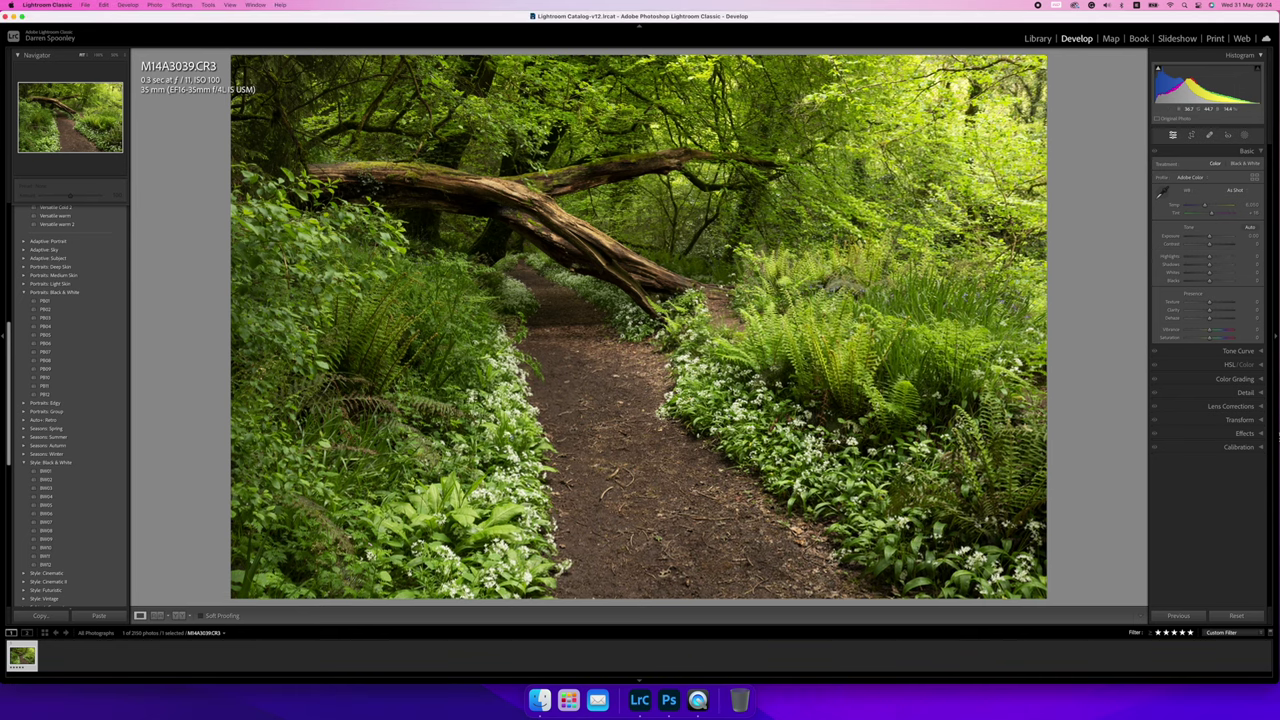
{"action": "key", "text": "z"}
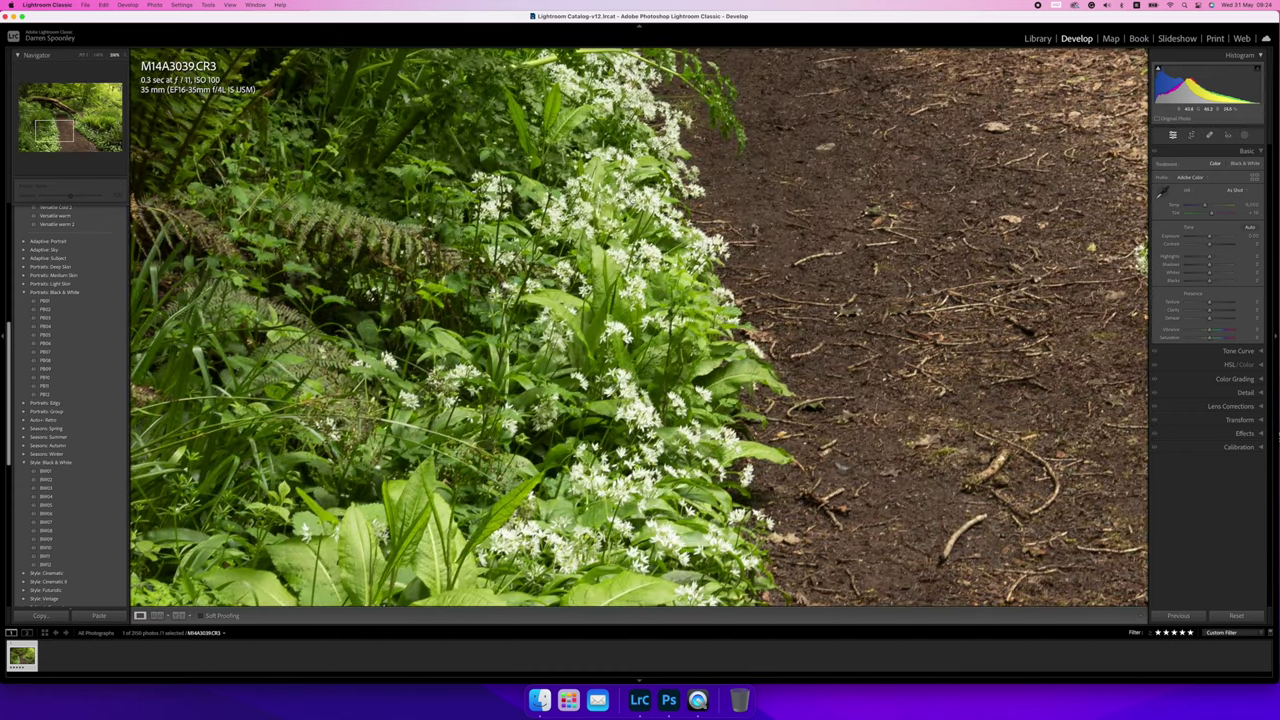
{"action": "left_click_drag", "start_coordinate": [598, 267], "coordinate": [592, 446]}
{"action": "left_click_drag", "start_coordinate": [596, 198], "coordinate": [595, 268]}
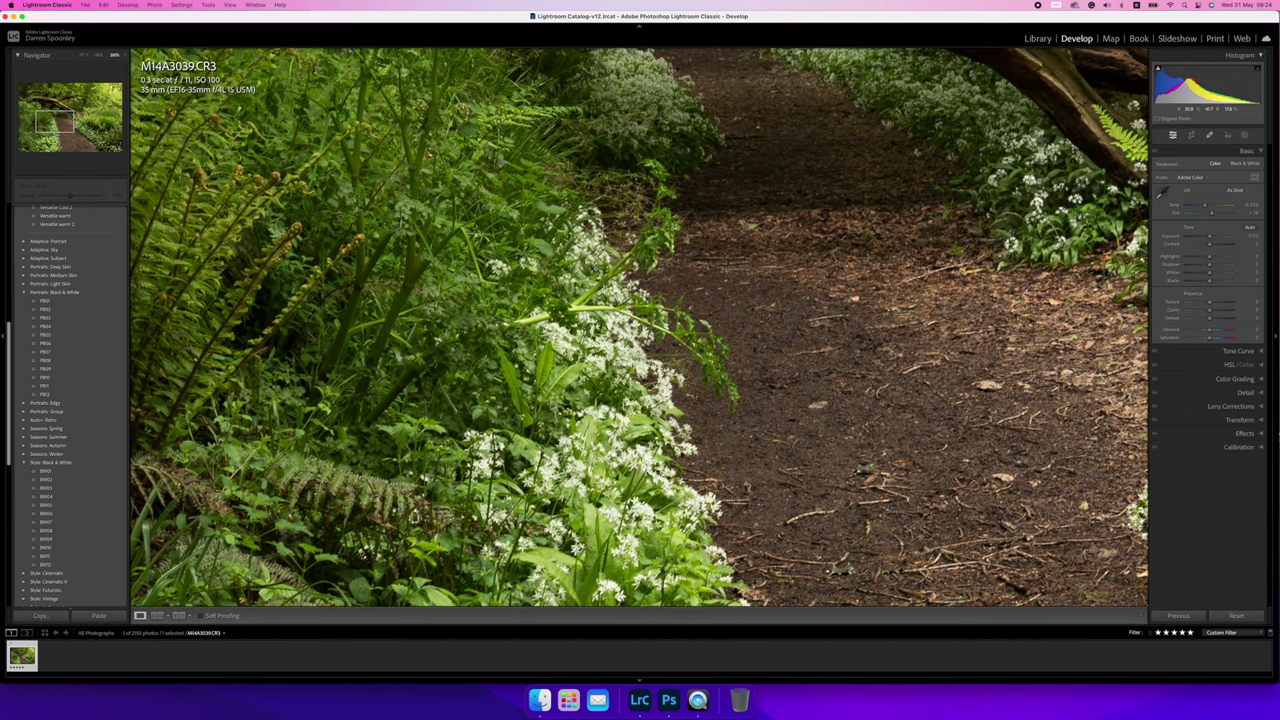
{"action": "key", "text": "super+minus"}
{"action": "key", "text": "super+minus"}
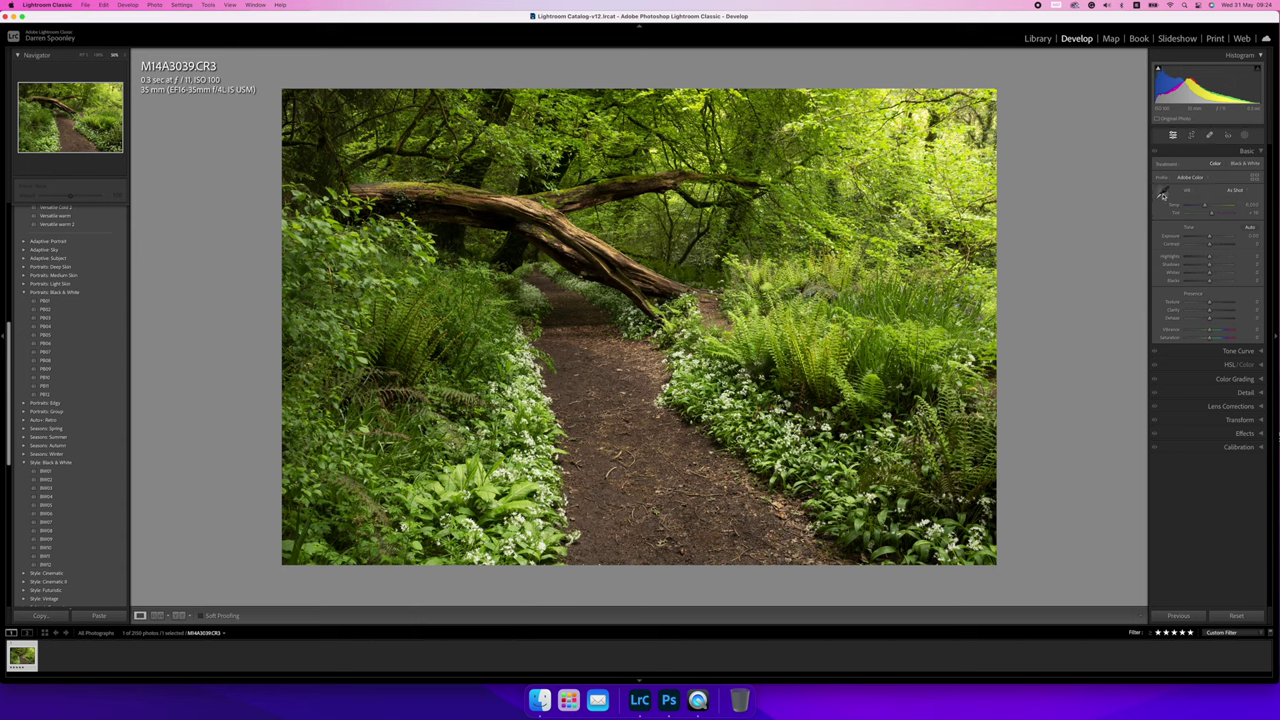
- Try different white flowers along the path's left edge as the white balance neutral target, undoing each sample
{"action": "left_click", "coordinate": [1162, 195]}
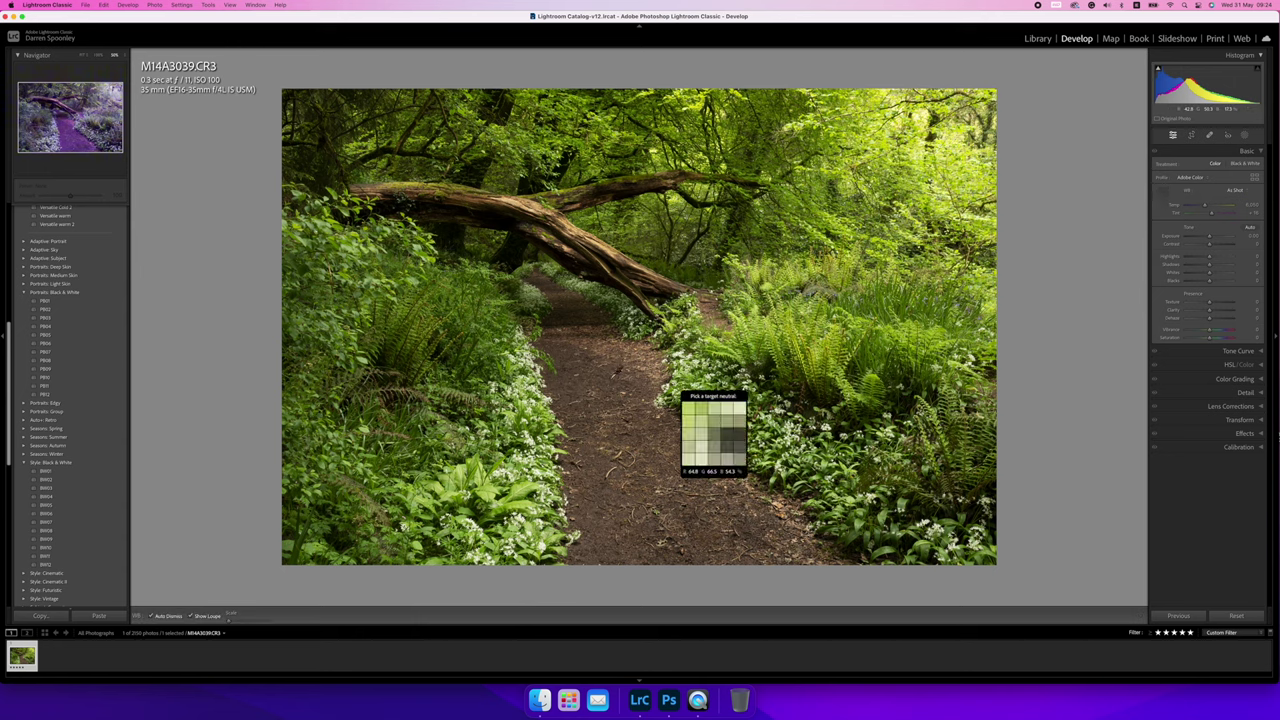
{"action": "left_click", "coordinate": [575, 454]}
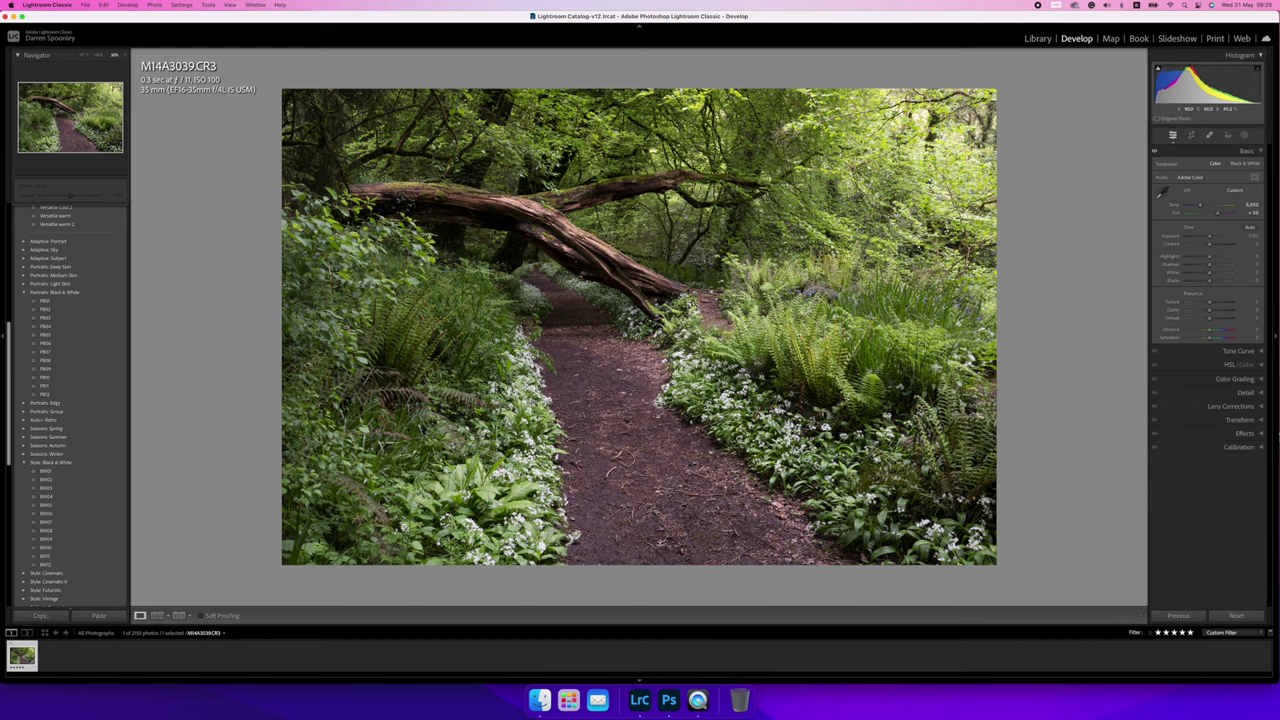
{"action": "key", "text": "super+z"}
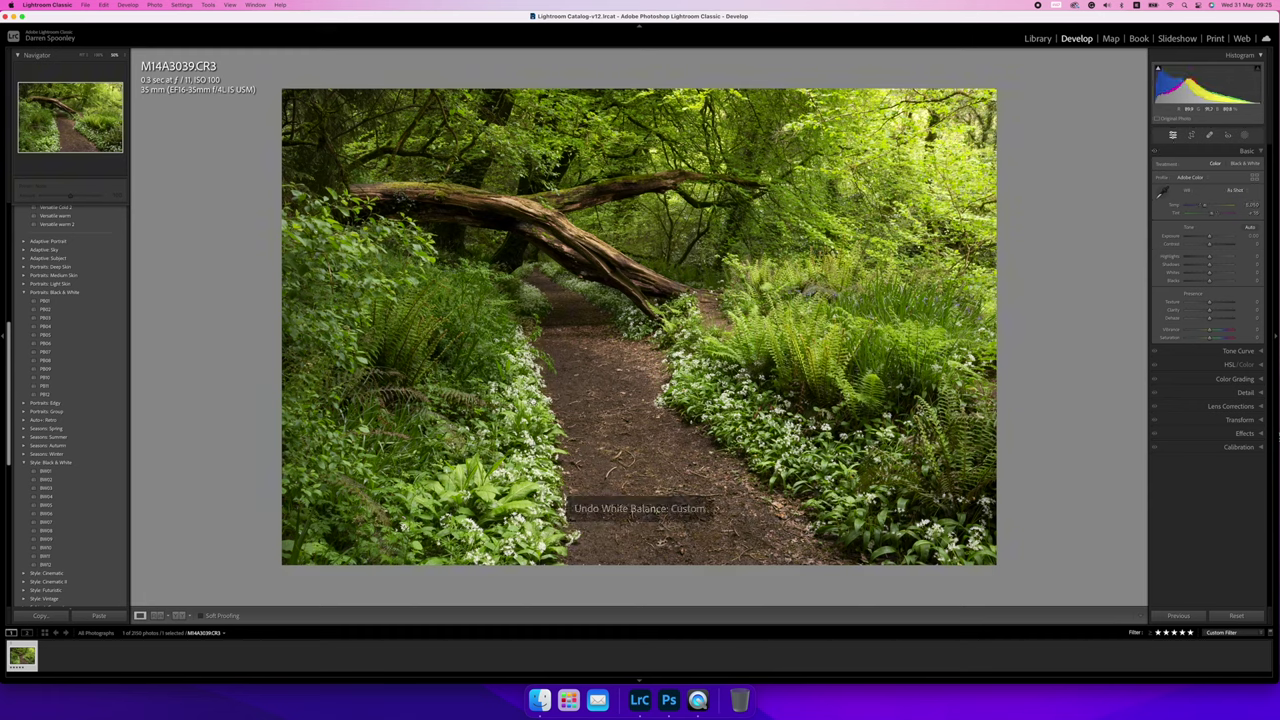
{"action": "left_click", "coordinate": [1162, 192]}
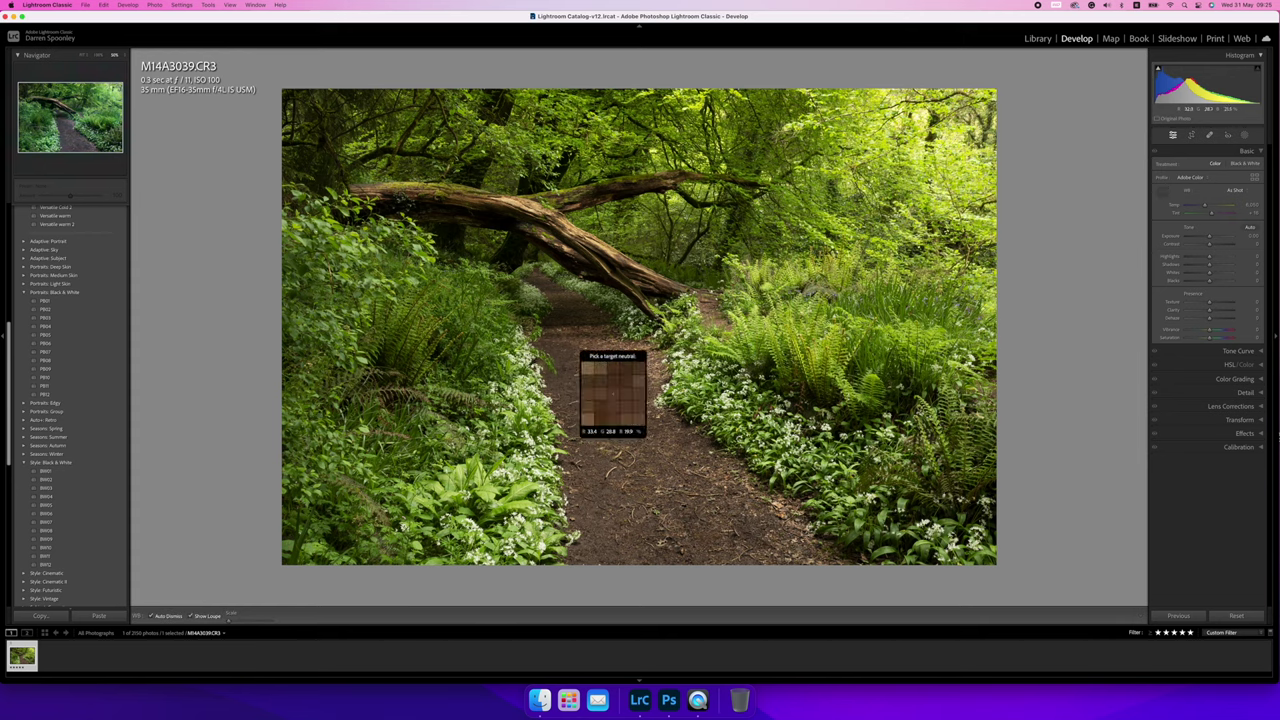
{"action": "left_click", "coordinate": [522, 388]}
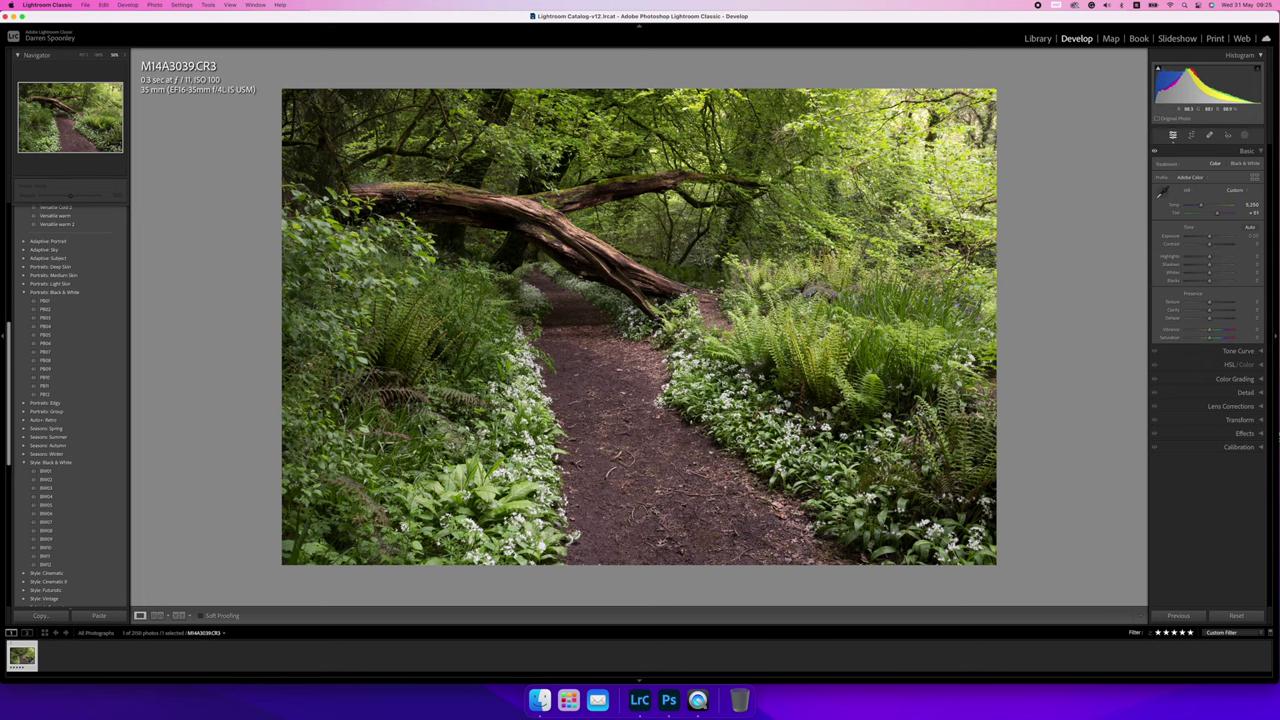
{"action": "key", "text": "super+z"}
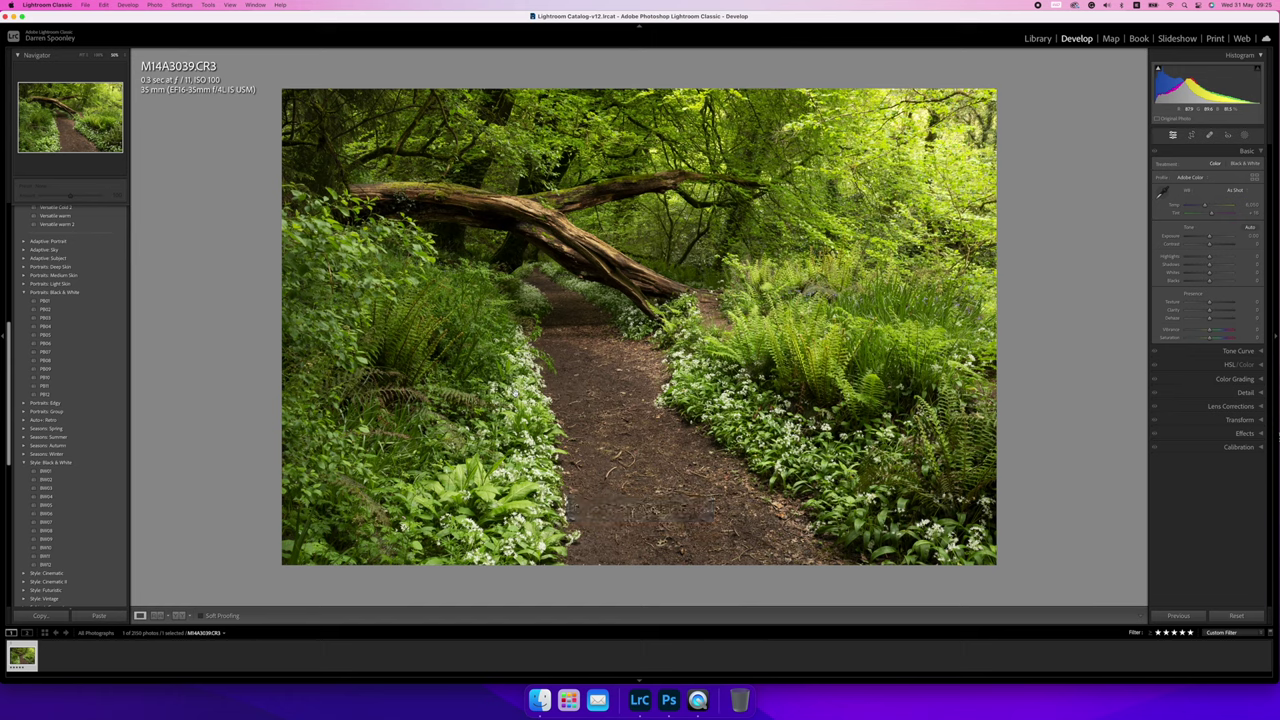
{"action": "left_click", "coordinate": [1160, 195]}
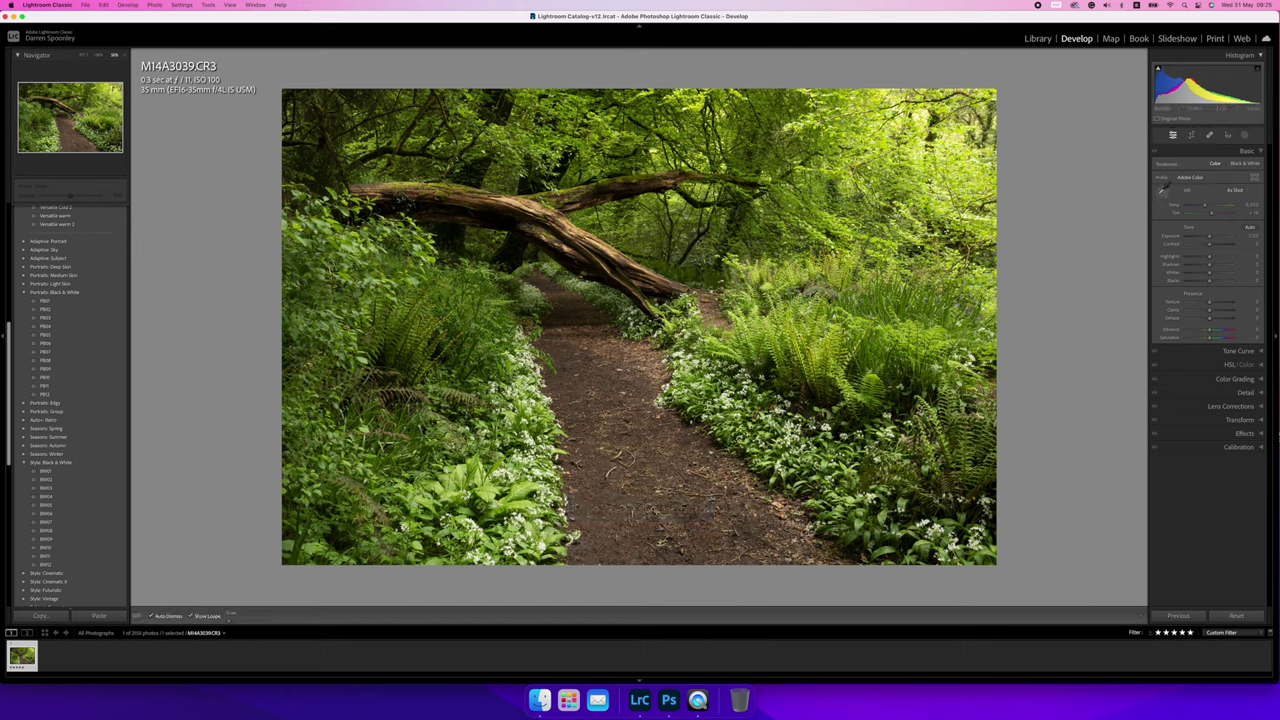
{"action": "left_click", "coordinate": [540, 398]}
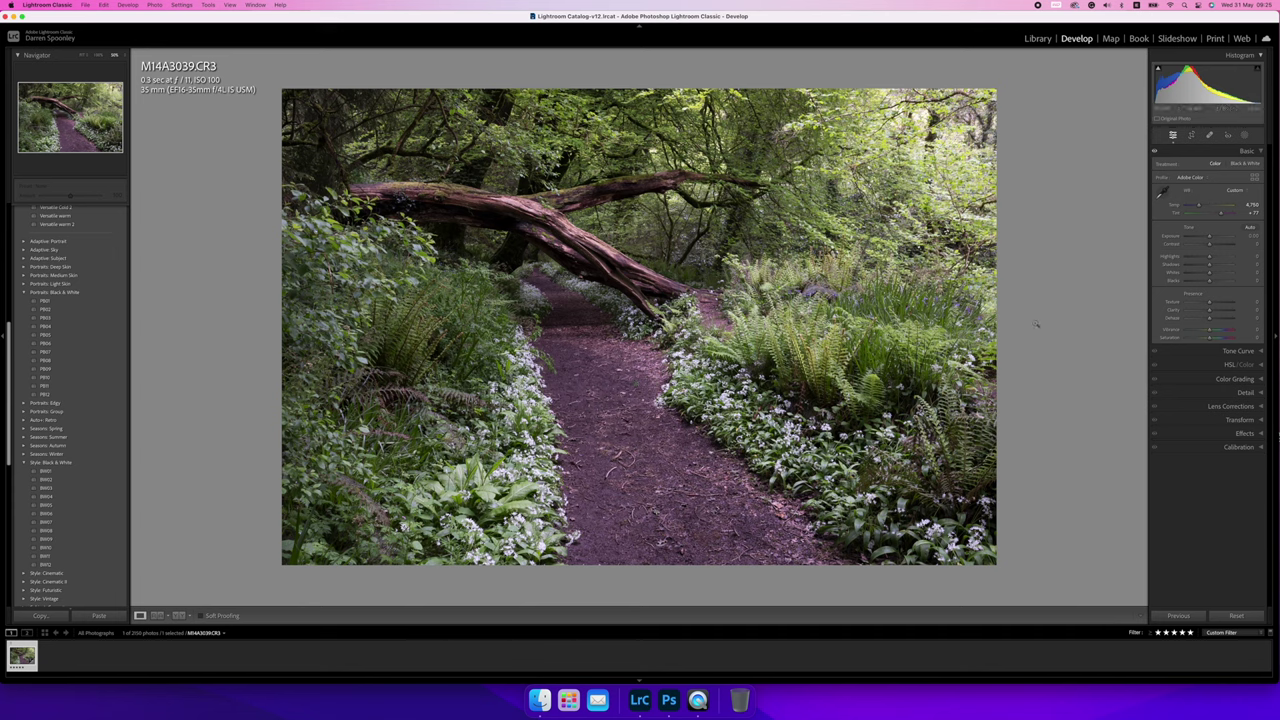
{"action": "key", "text": "super+z"}
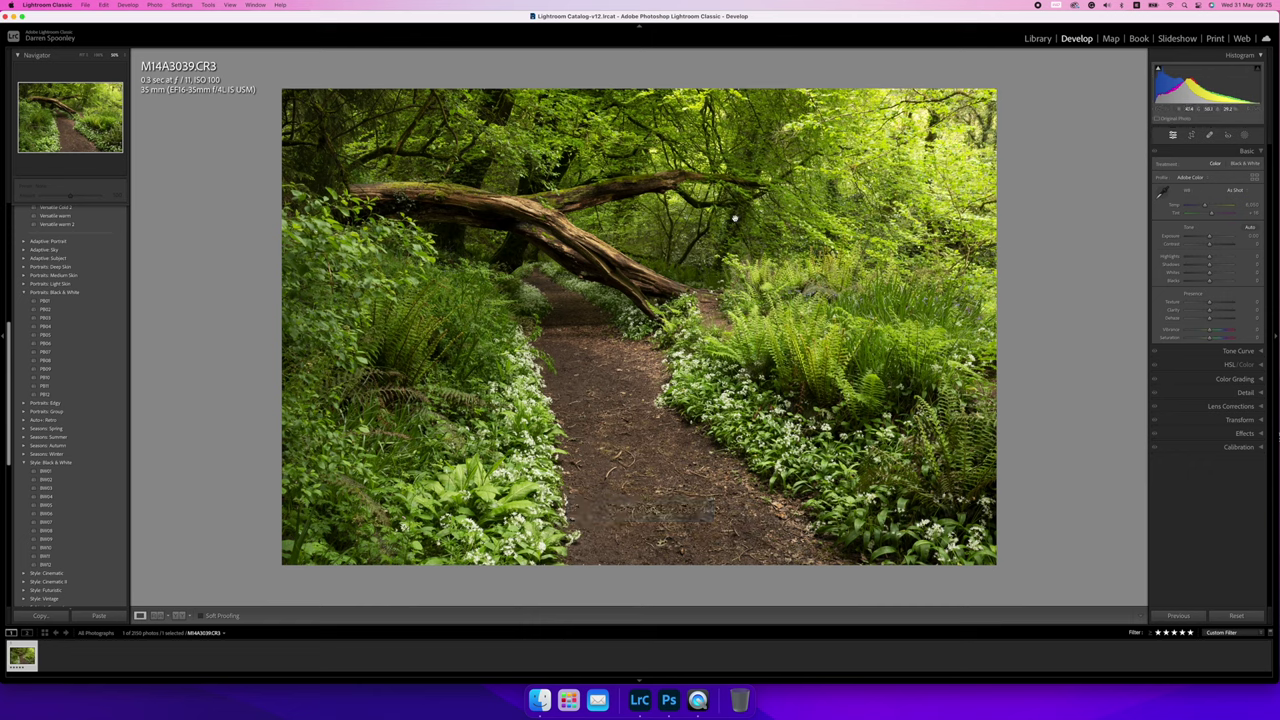
- Set a custom white balance by sampling a white flower along the path's left edge, and raise Shadows to +68
{"action": "left_click", "coordinate": [1161, 193]}
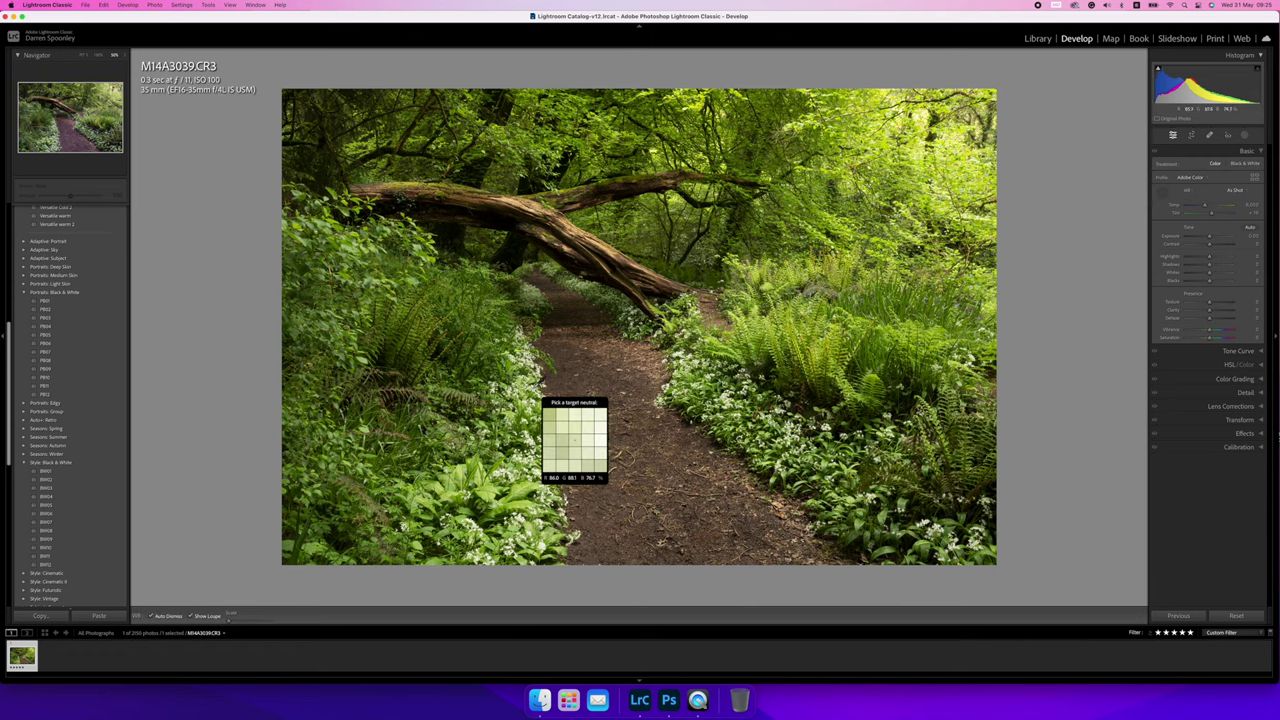
{"action": "left_click", "coordinate": [545, 388]}
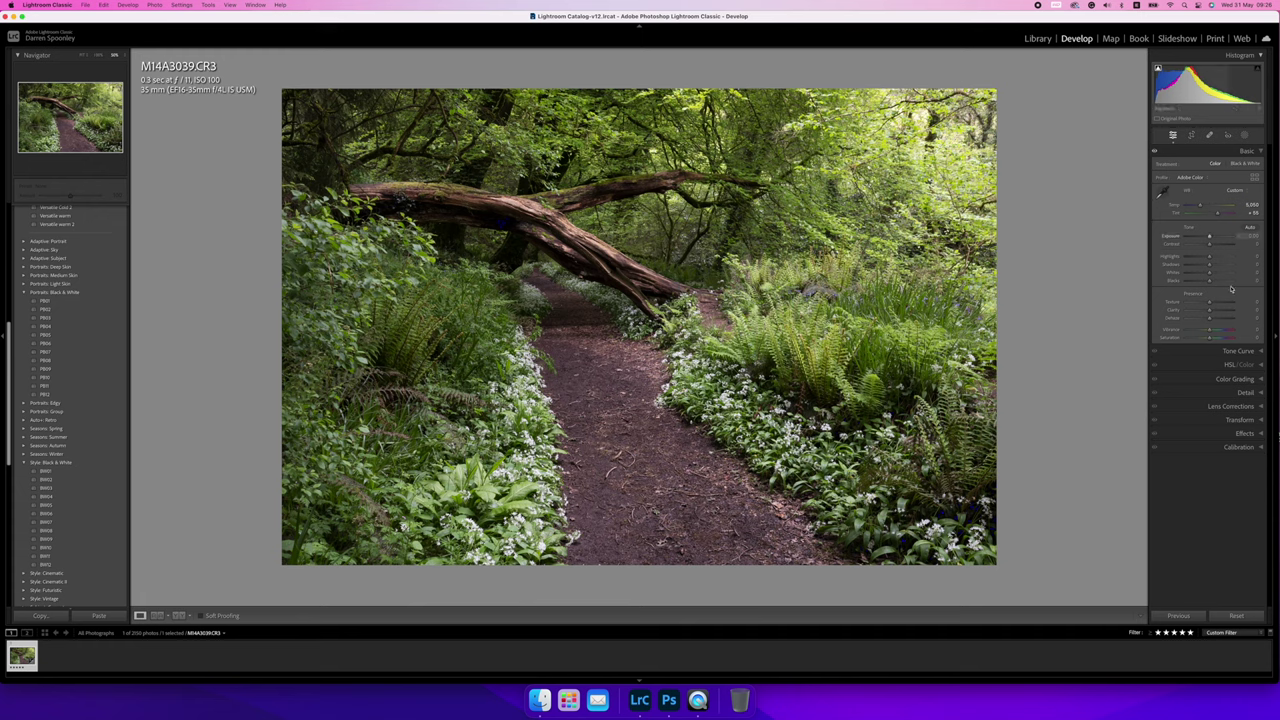
{"action": "left_click_drag", "start_coordinate": [1210, 267], "coordinate": [1226, 266]}
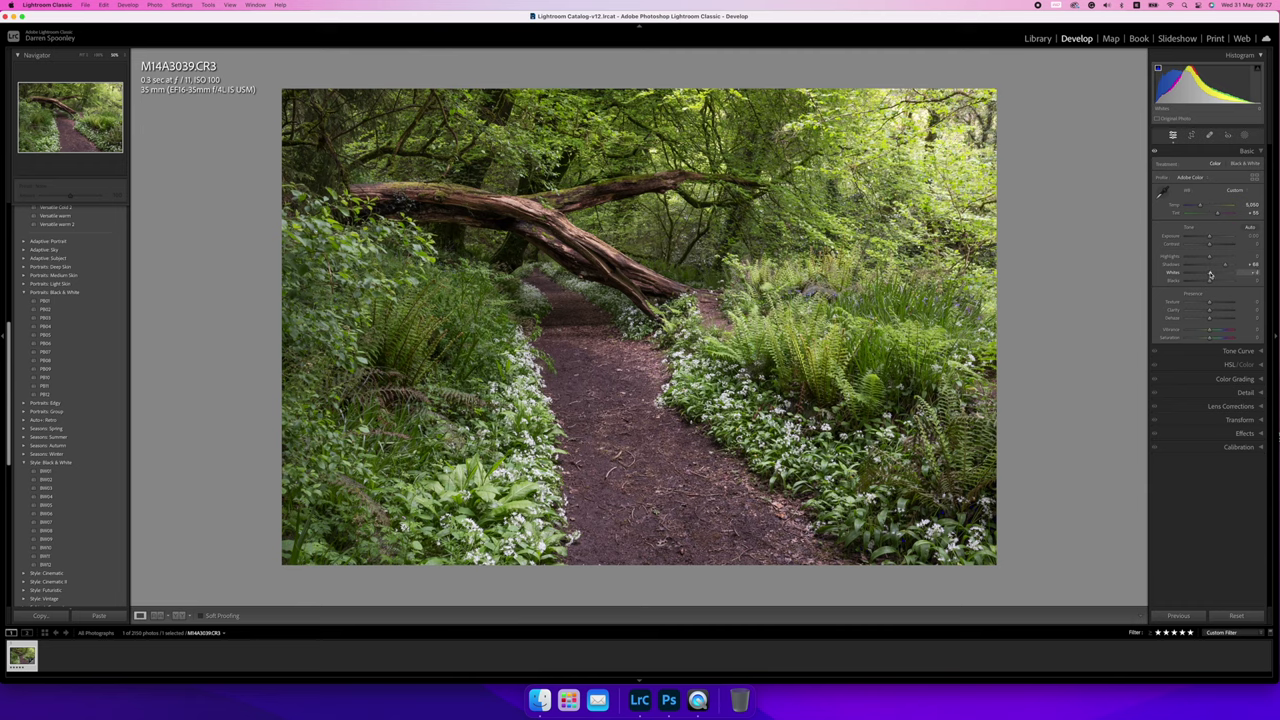
- Set Whites to +23, using the highlight clipping overlay to check the white flowers beside the path
{"action": "left_click_drag", "start_coordinate": [1210, 274], "coordinate": [1218, 273]}
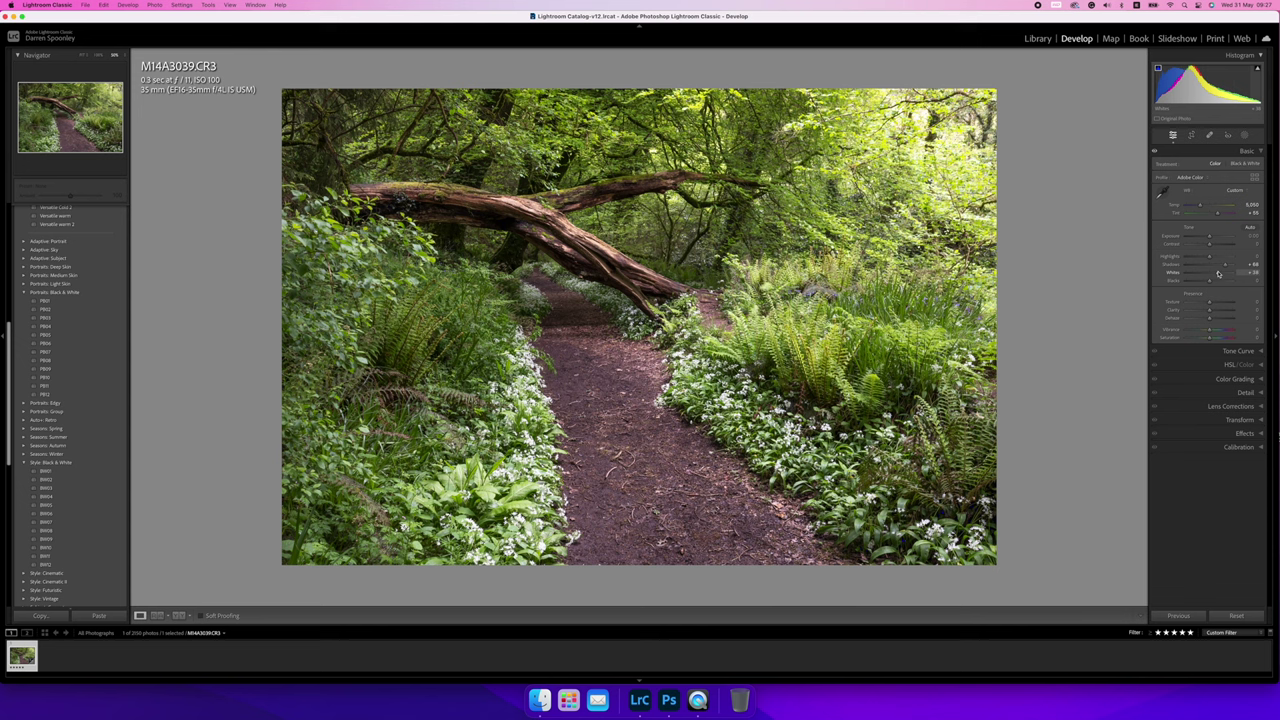
{"action": "left_click", "coordinate": [1257, 70]}
{"action": "left_click_drag", "start_coordinate": [1218, 273], "coordinate": [1232, 274]}
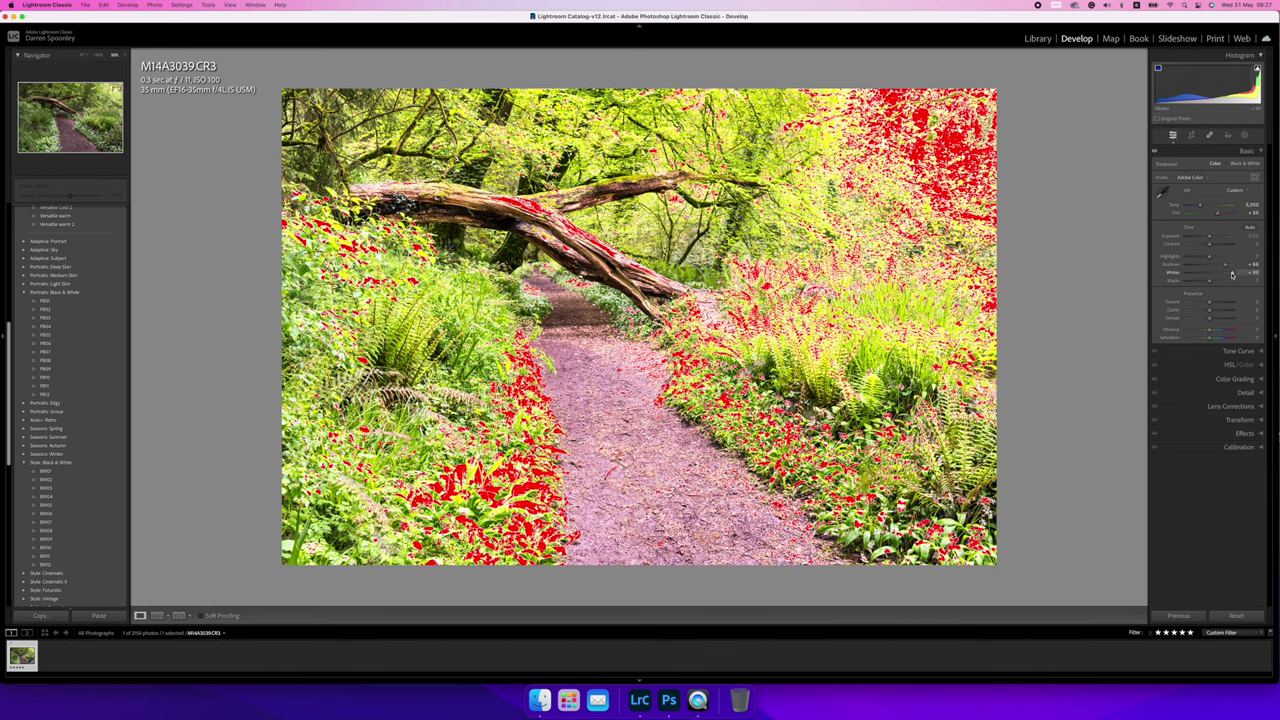
{"action": "left_click_drag", "start_coordinate": [1232, 274], "coordinate": [1217, 274]}
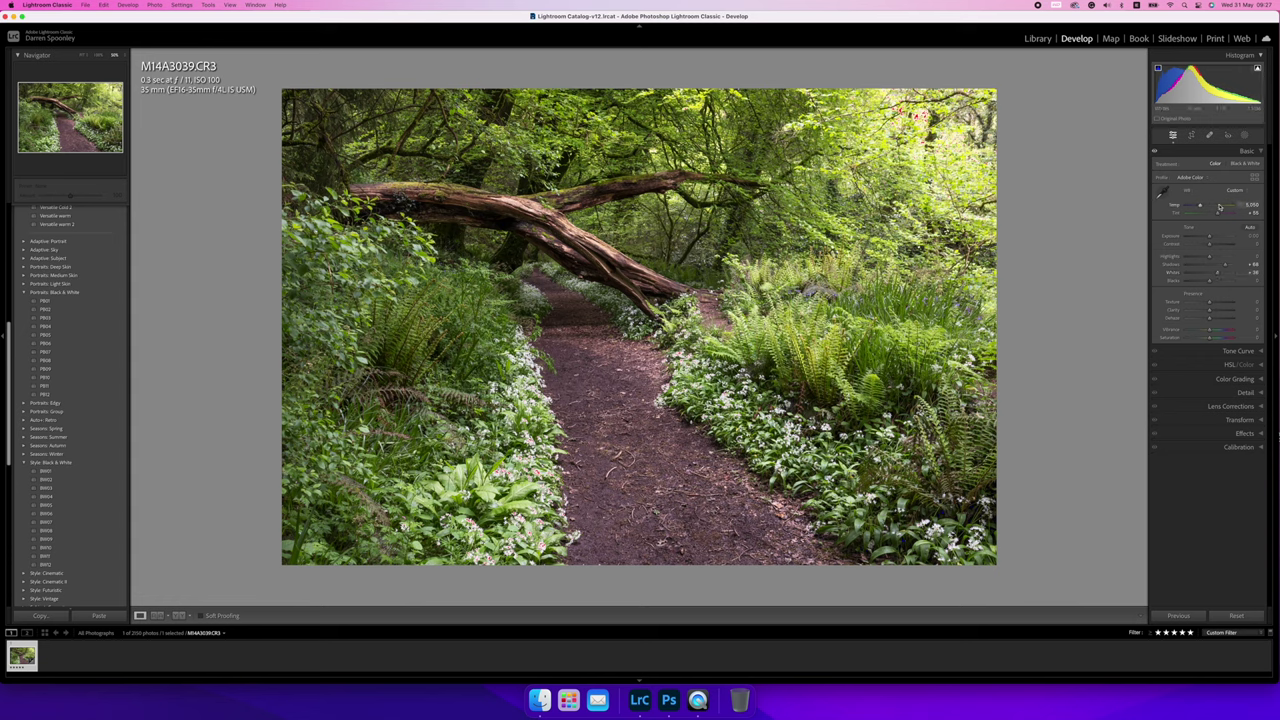
{"action": "left_click", "coordinate": [1257, 71]}
{"action": "left_click", "coordinate": [1257, 71]}
{"action": "left_click", "coordinate": [537, 438]}
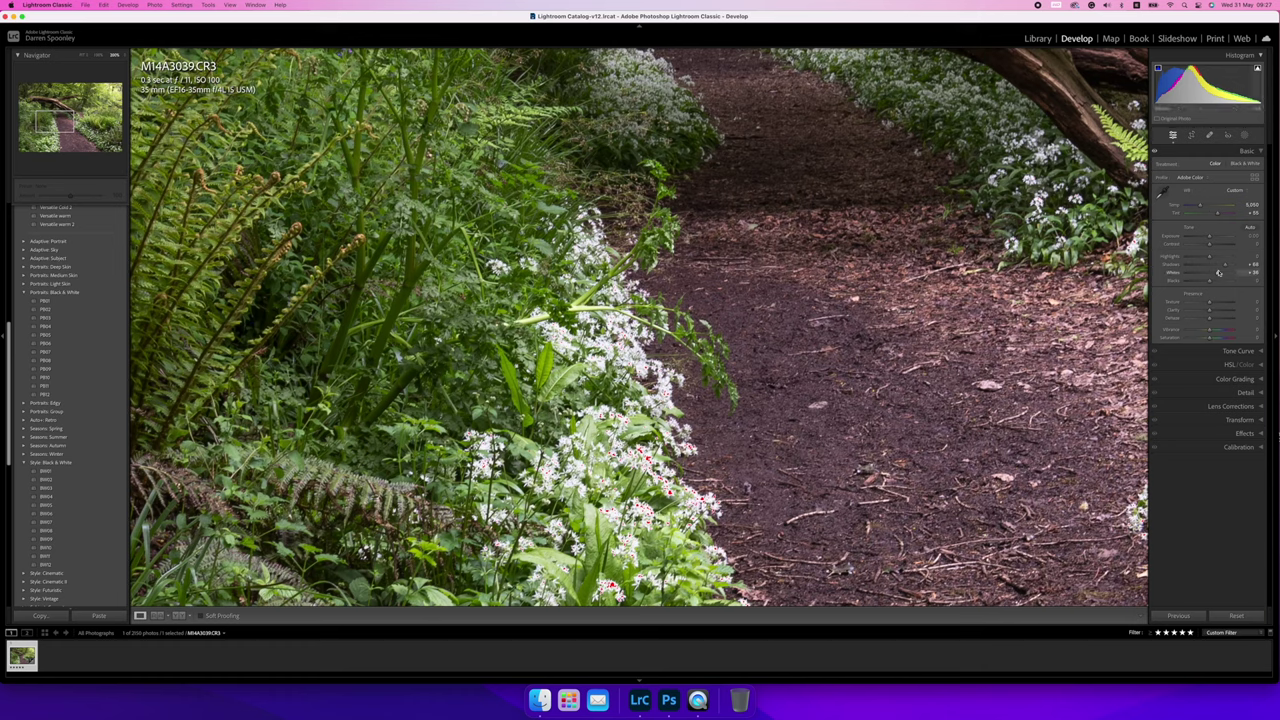
{"action": "left_click_drag", "start_coordinate": [1219, 274], "coordinate": [1215, 275]}
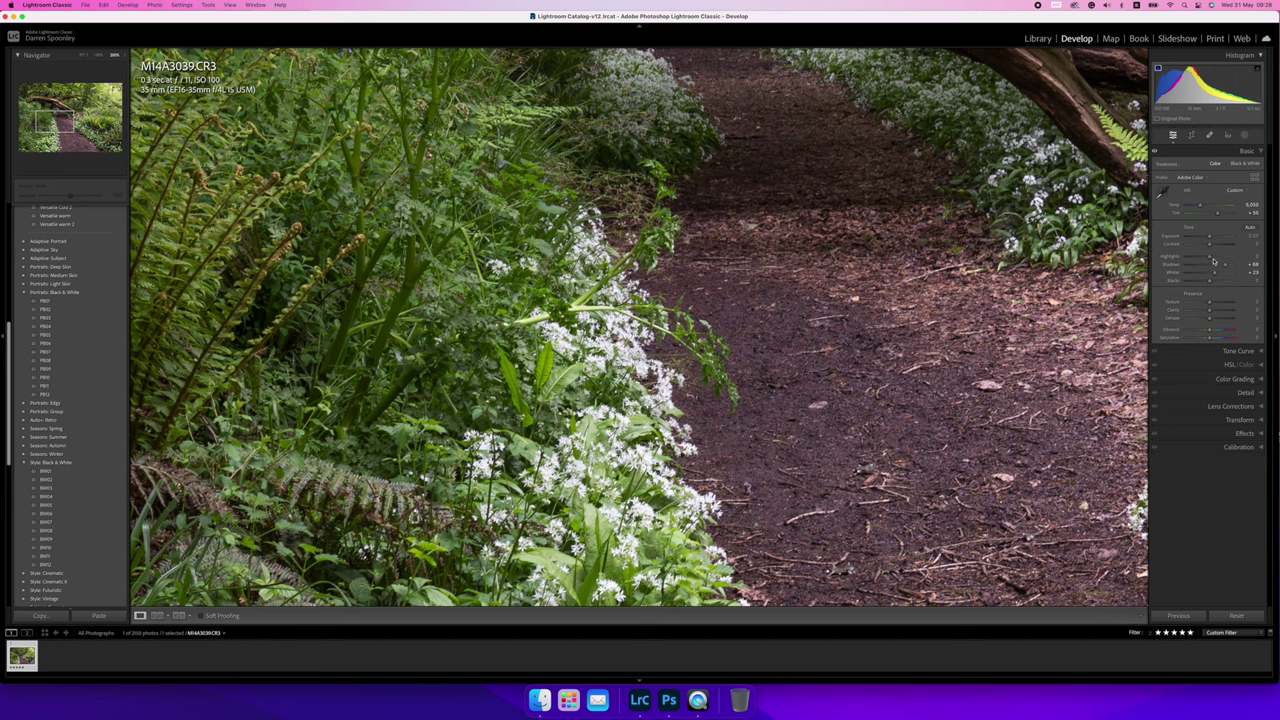
{"action": "key", "text": "z"}
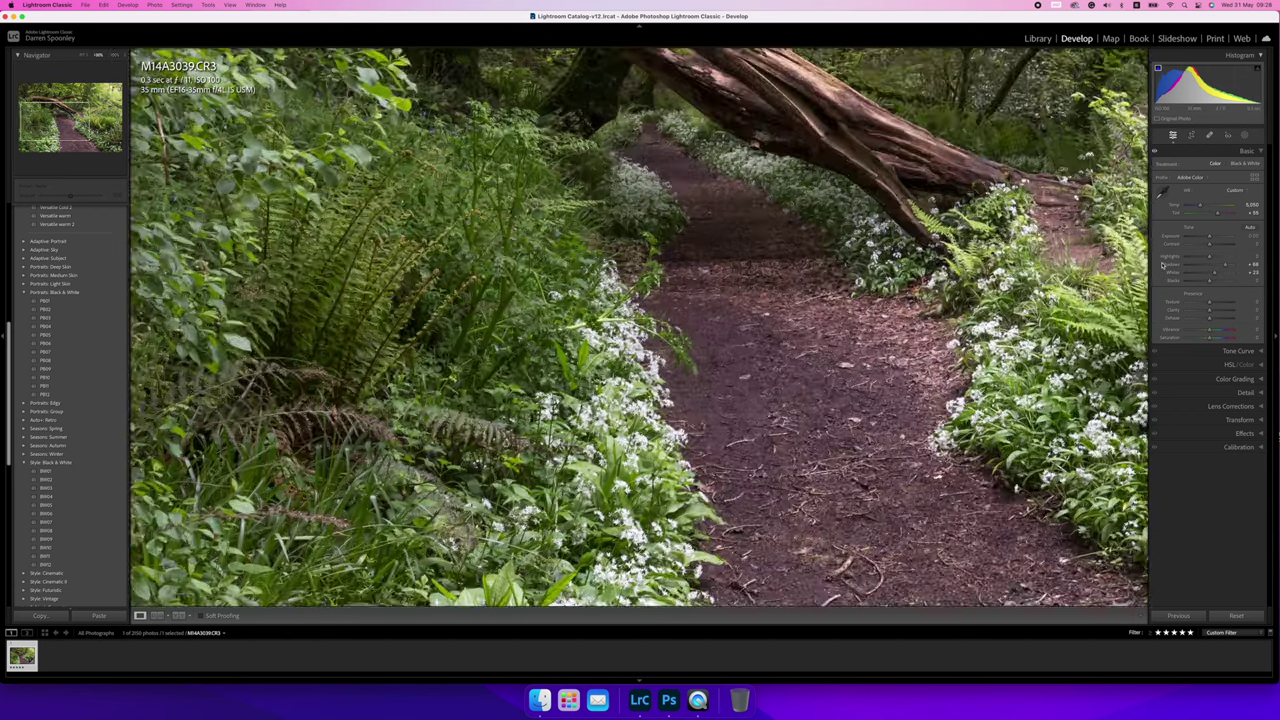
{"action": "key", "text": "z"}
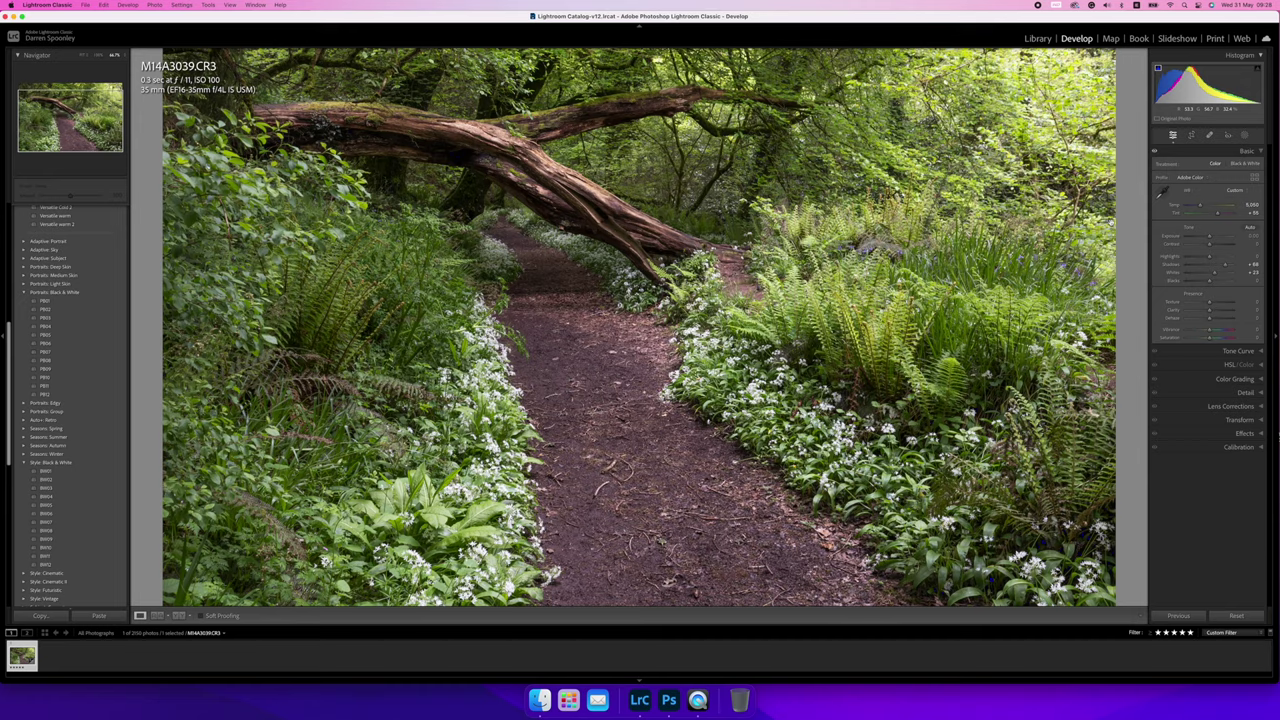
{"action": "left_click", "coordinate": [1109, 223]}
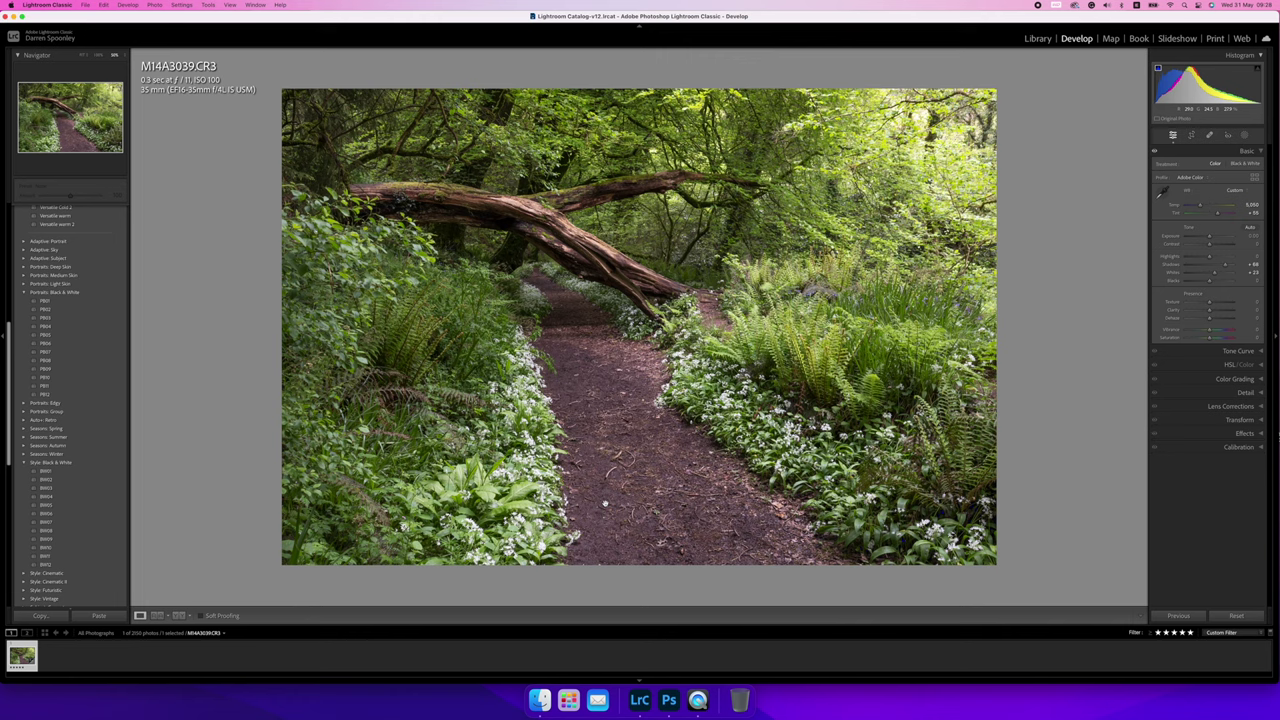
- Crop the photo to a 16 x 9 aspect ratio, framing it to keep the upper trees and trim the foreground path
{"action": "left_click", "coordinate": [1191, 136]}
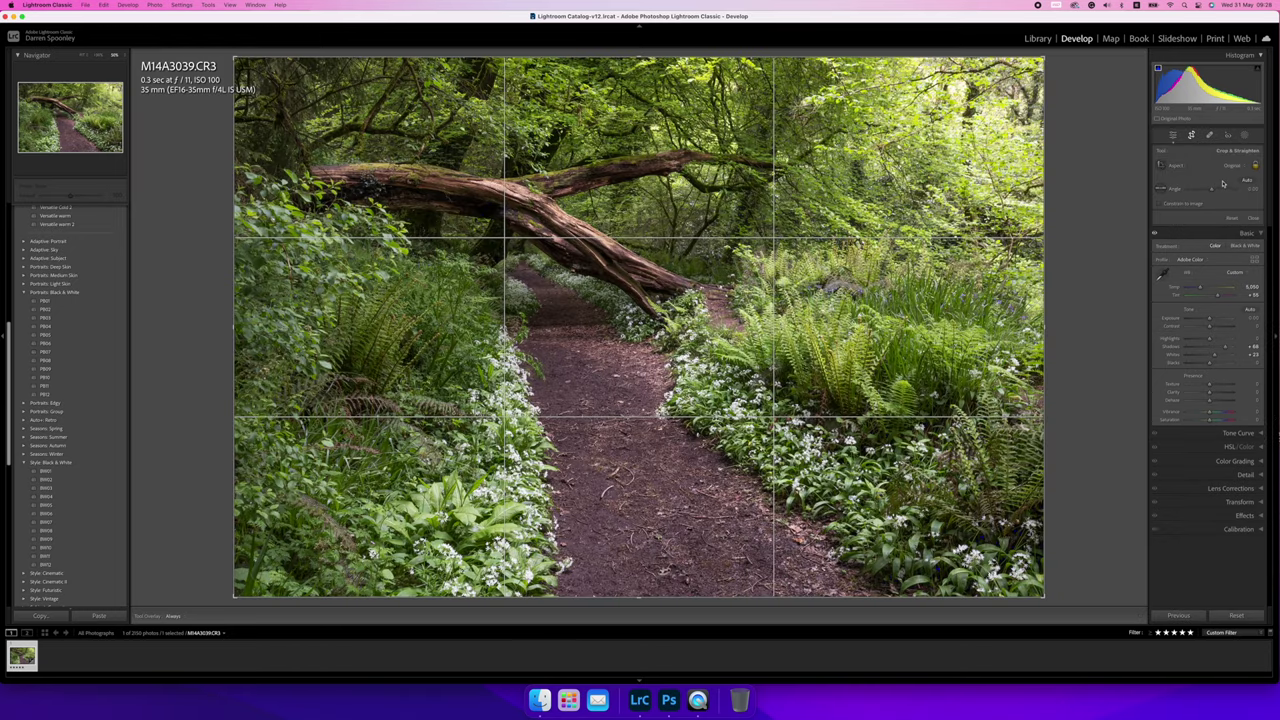
{"action": "left_click", "coordinate": [1232, 170]}
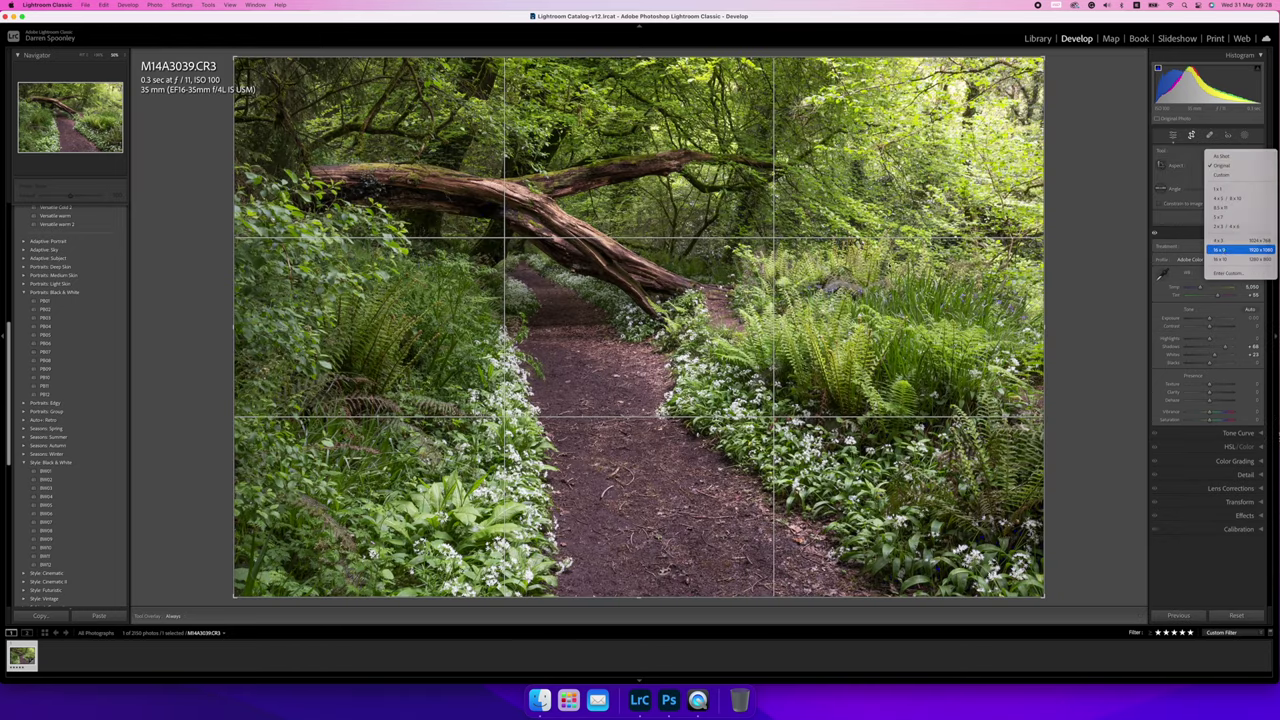
{"action": "left_click", "coordinate": [1231, 250]}
{"action": "left_click_drag", "start_coordinate": [644, 300], "coordinate": [640, 252]}
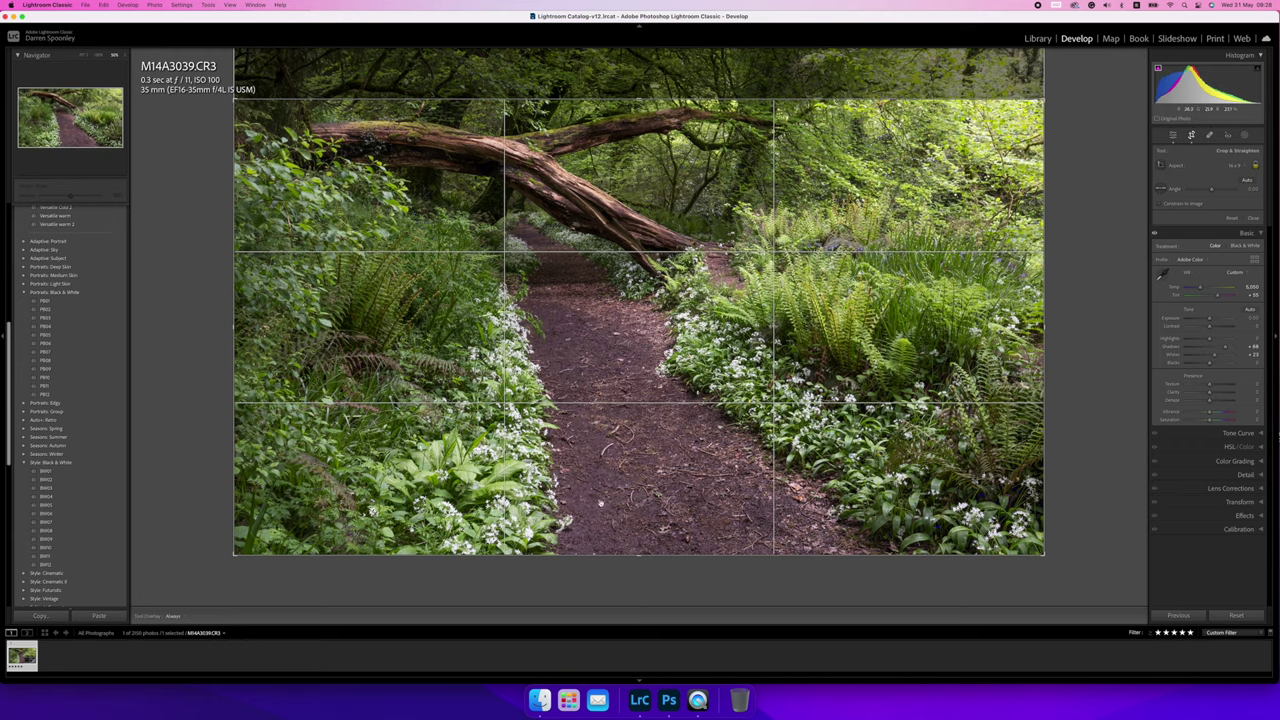
{"action": "left_click_drag", "start_coordinate": [595, 329], "coordinate": [594, 384]}
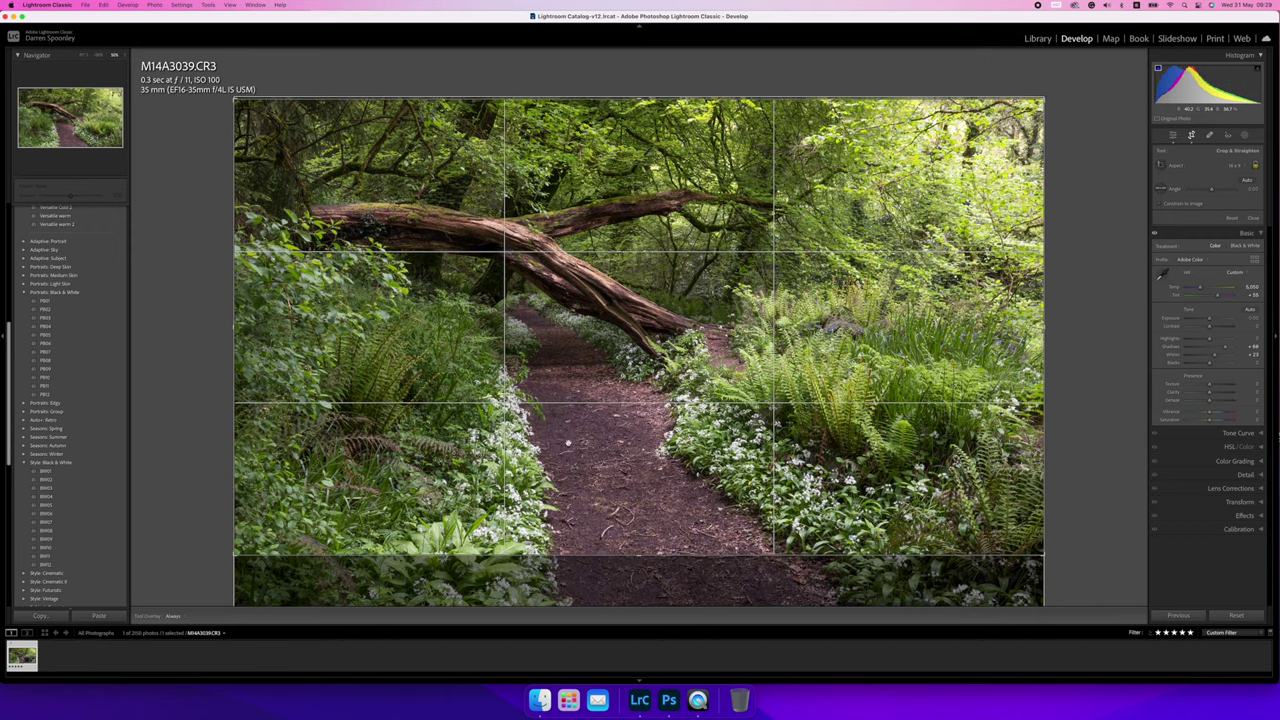
{"action": "key", "text": "Return"}
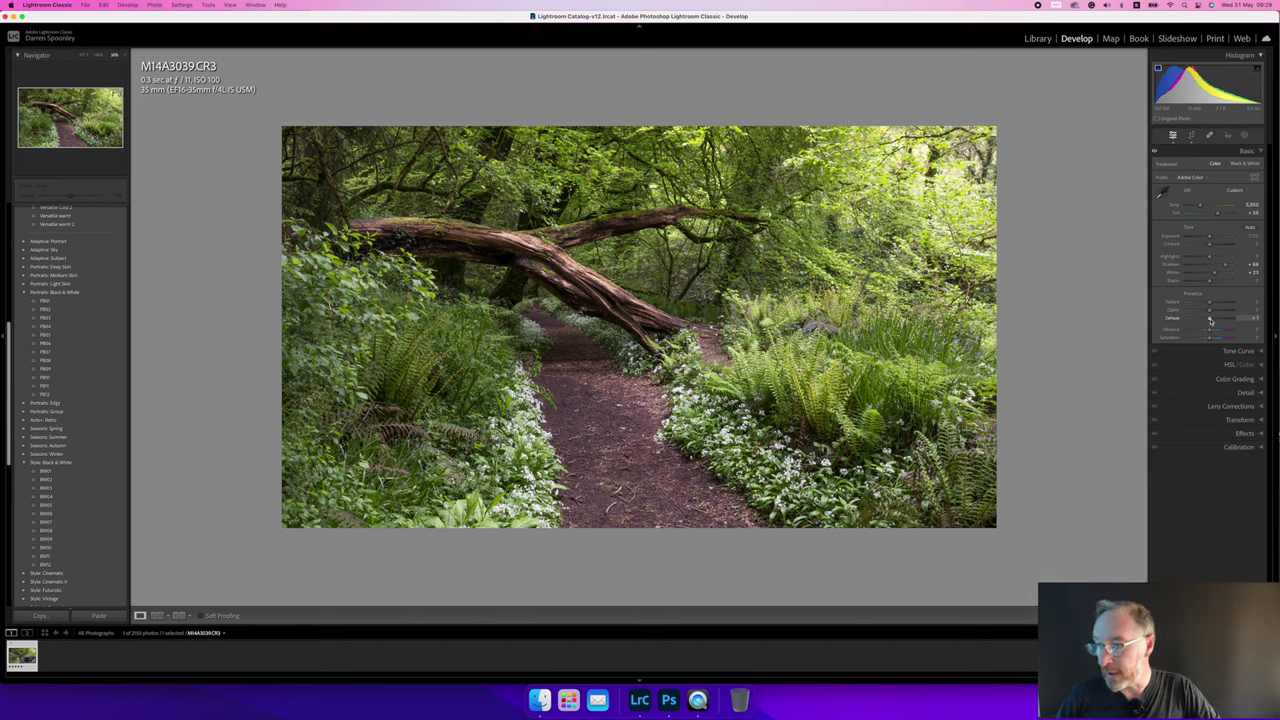
- Compare strong positive and negative Dehaze amounts with the shadow clipping overlay toggled, and set Dehaze to -8
{"action": "left_click_drag", "start_coordinate": [1211, 321], "coordinate": [1242, 318]}
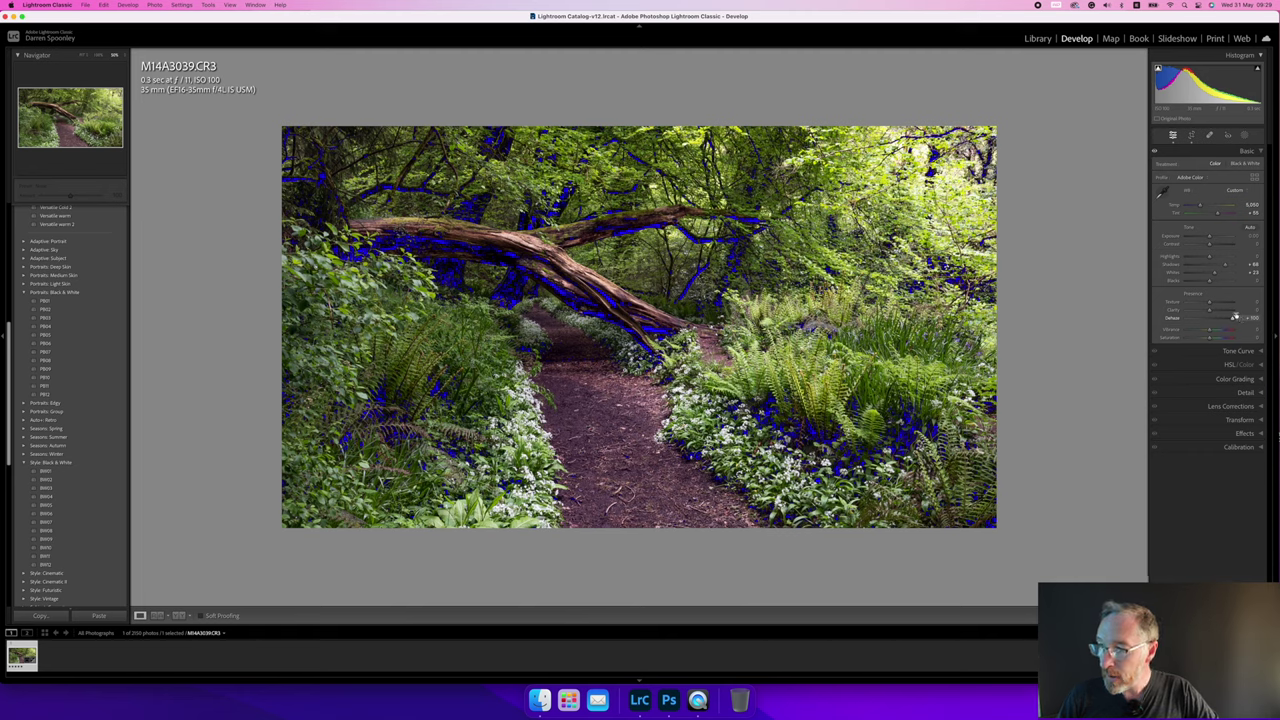
{"action": "left_click", "coordinate": [1159, 72]}
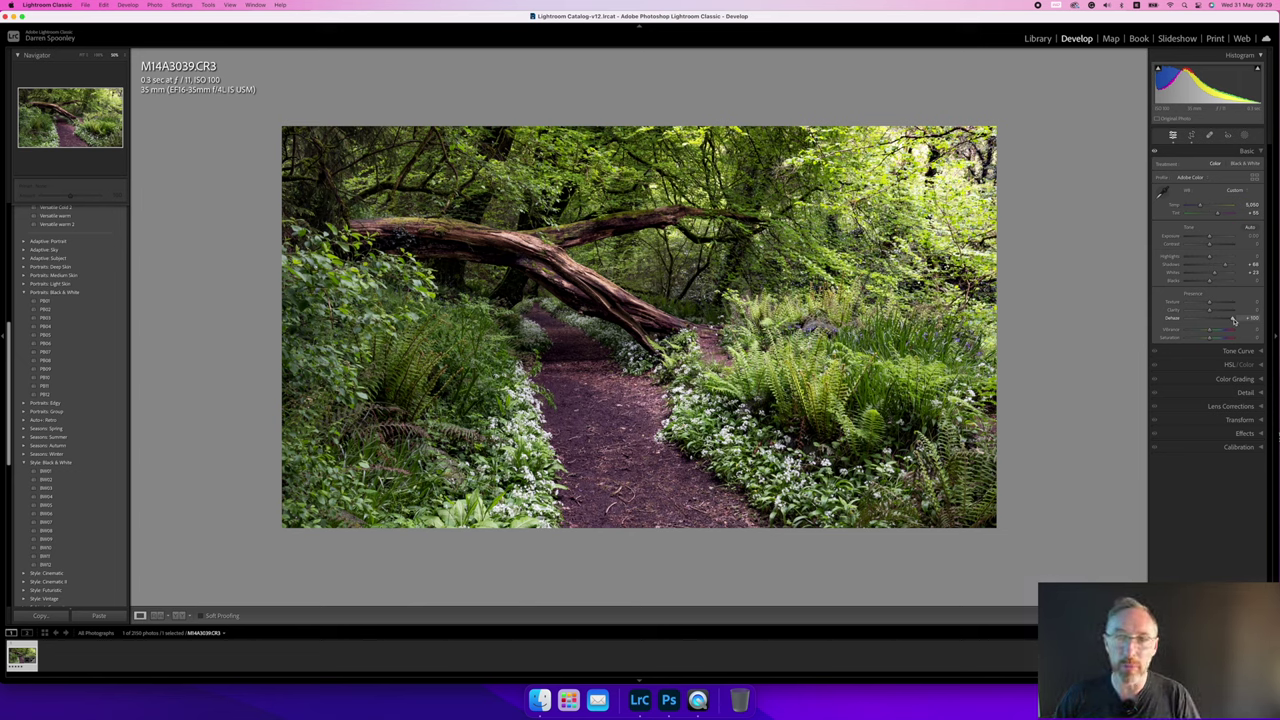
{"action": "left_click_drag", "start_coordinate": [1232, 320], "coordinate": [1198, 324]}
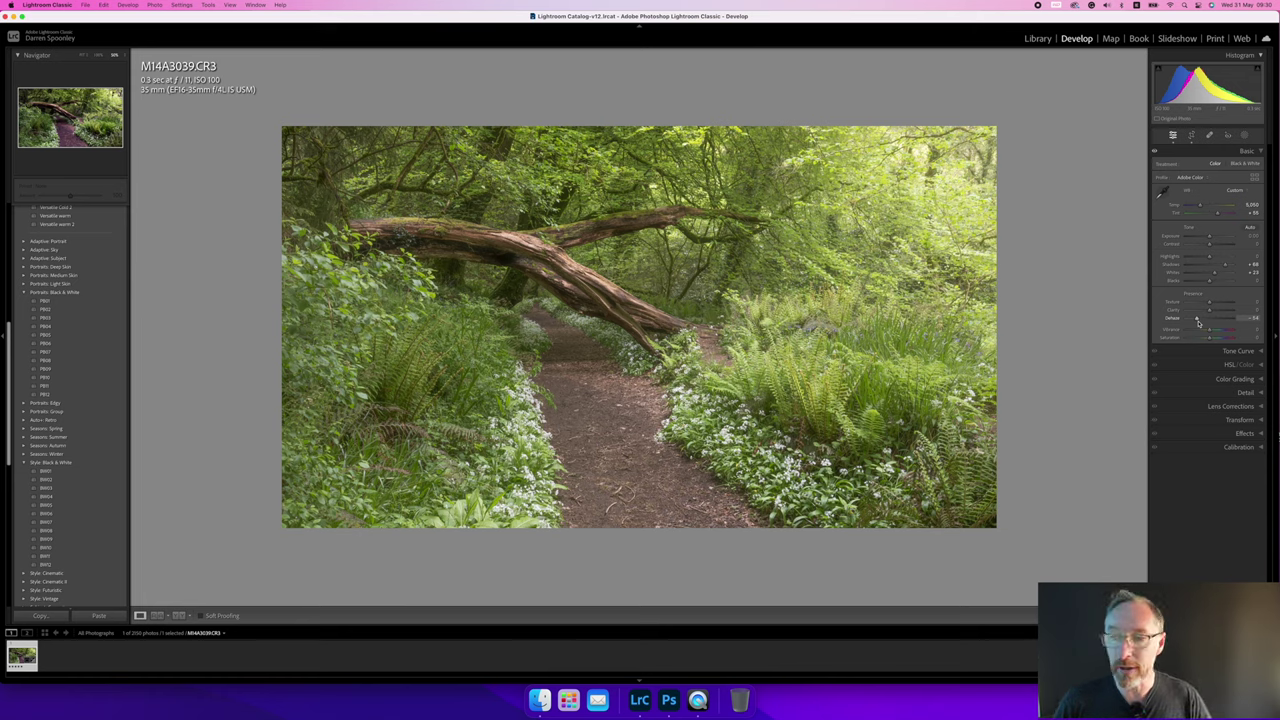
{"action": "left_click_drag", "start_coordinate": [1198, 322], "coordinate": [1208, 321]}
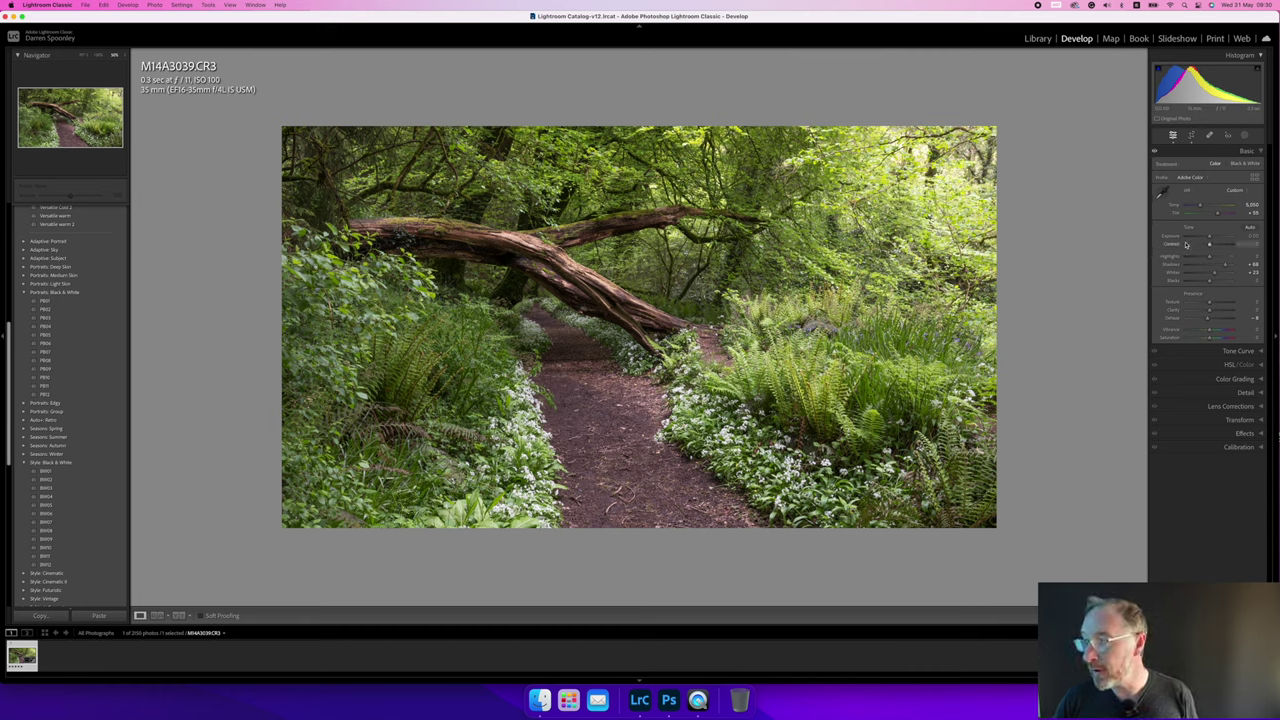
- Test Highlights at -100 and set it to +7
{"action": "left_click_drag", "start_coordinate": [1209, 260], "coordinate": [1178, 264]}
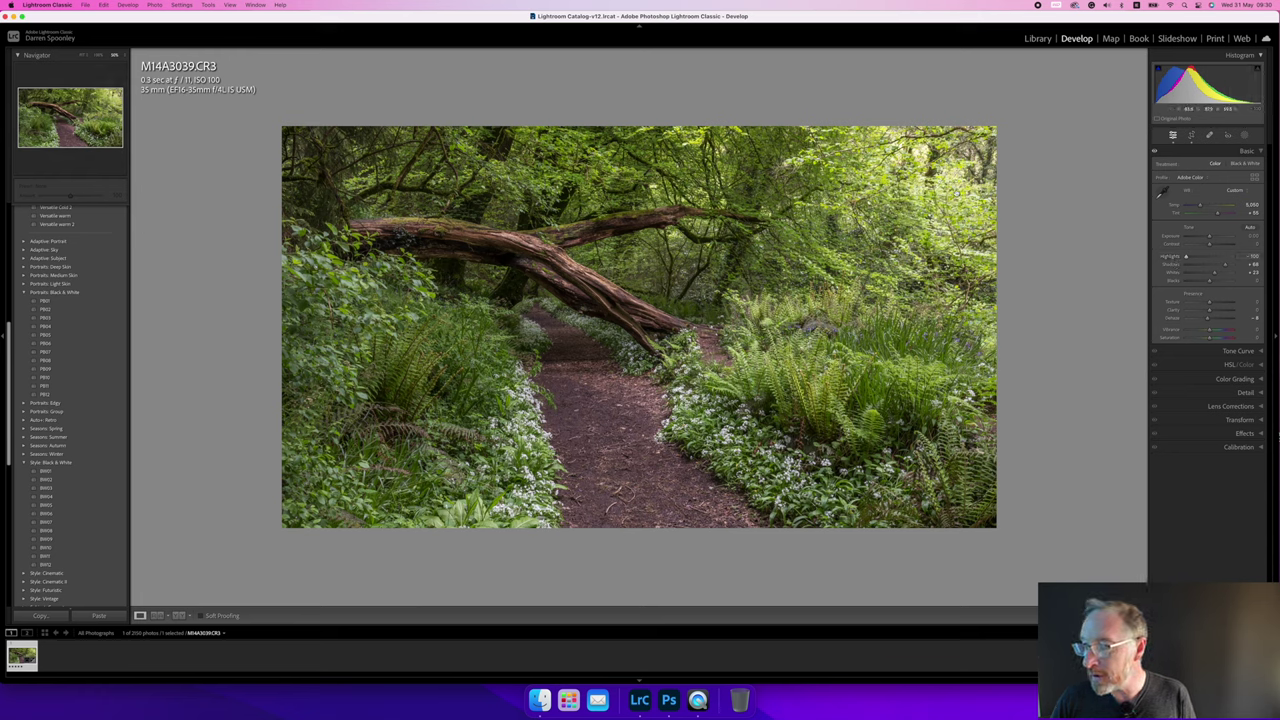
{"action": "left_click_drag", "start_coordinate": [1190, 259], "coordinate": [1211, 258]}
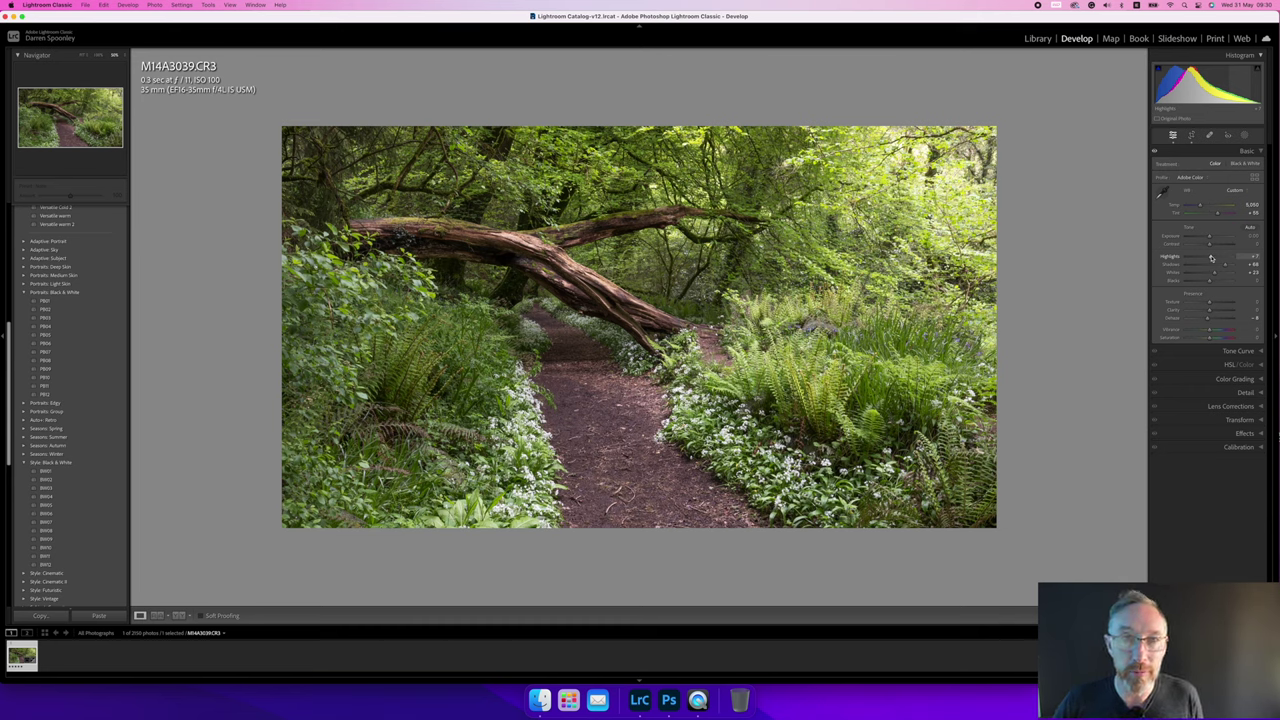
- Set Highlights to -41, and compare low and maximum Shadows amounts before setting Shadows to +62
{"action": "mouse_move", "coordinate": [1211, 258]}
{"action": "left_mouse_down"}
{"action": "mouse_move", "coordinate": [1174, 261]}
{"action": "mouse_move", "coordinate": [1200, 259]}
{"action": "left_mouse_up"}
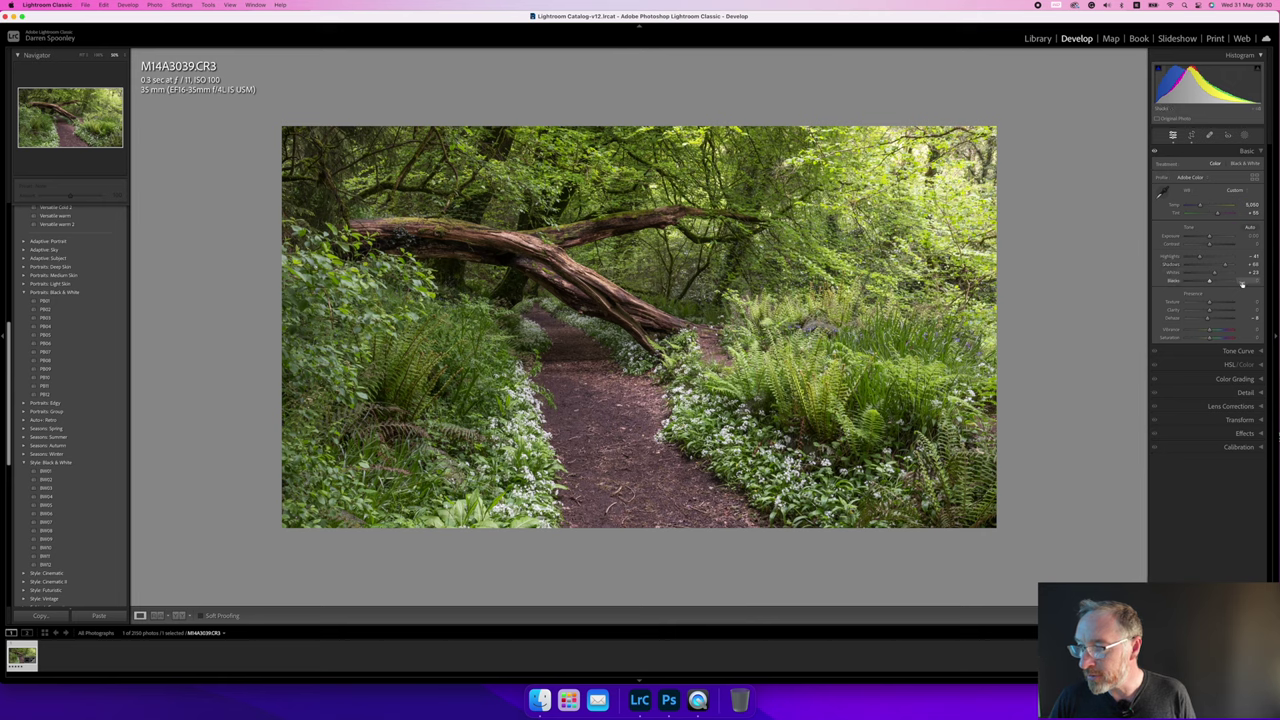
{"action": "left_click_drag", "start_coordinate": [1227, 266], "coordinate": [1213, 266]}
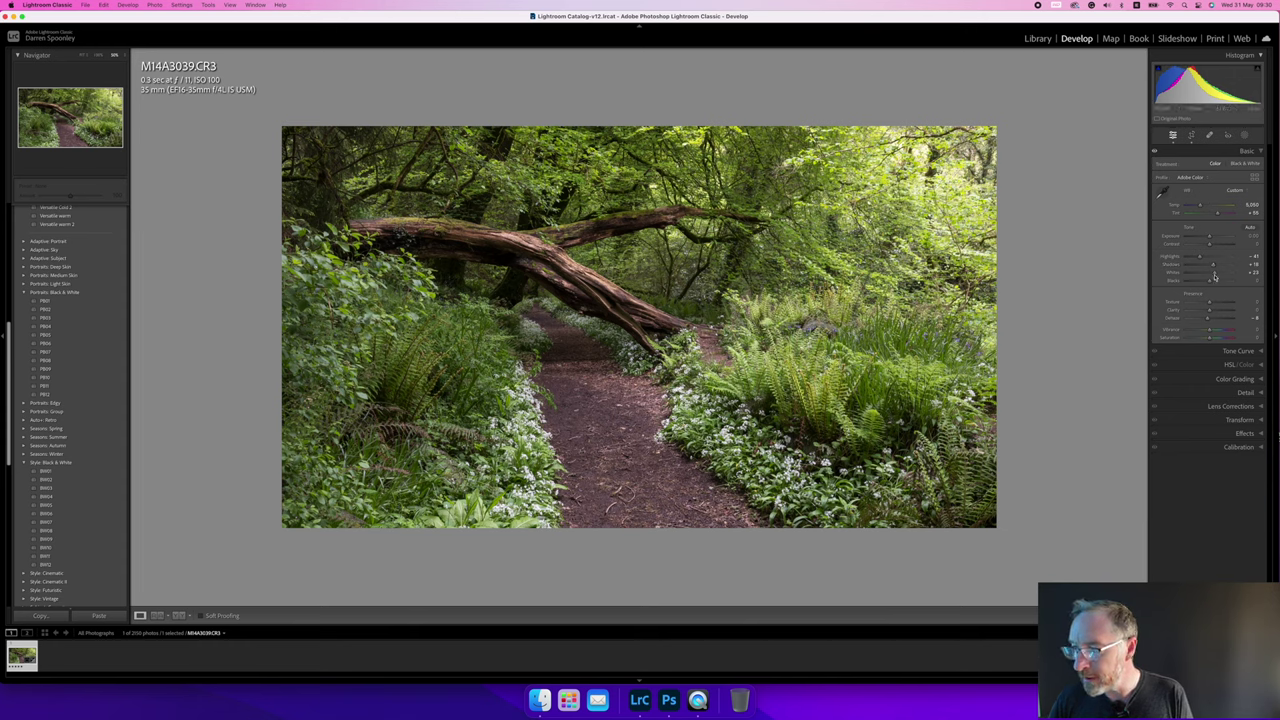
{"action": "left_click_drag", "start_coordinate": [1213, 265], "coordinate": [1267, 270]}
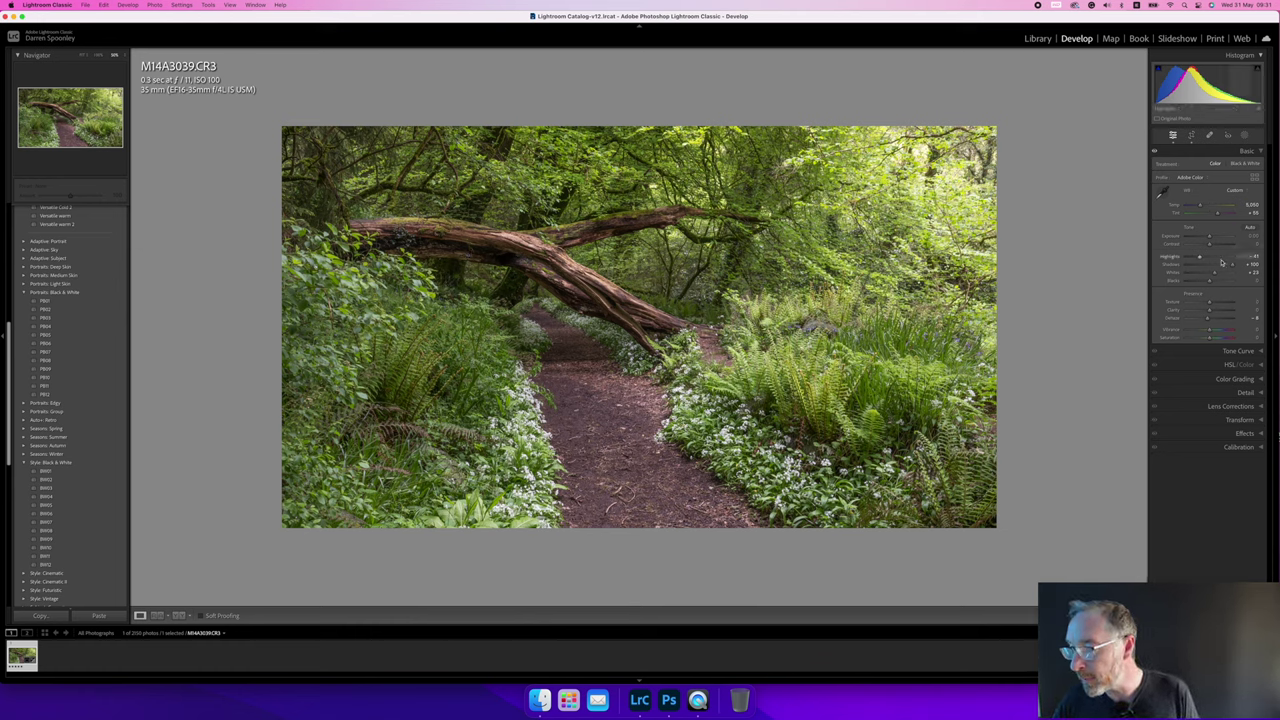
{"action": "left_click_drag", "start_coordinate": [1231, 266], "coordinate": [1222, 266]}
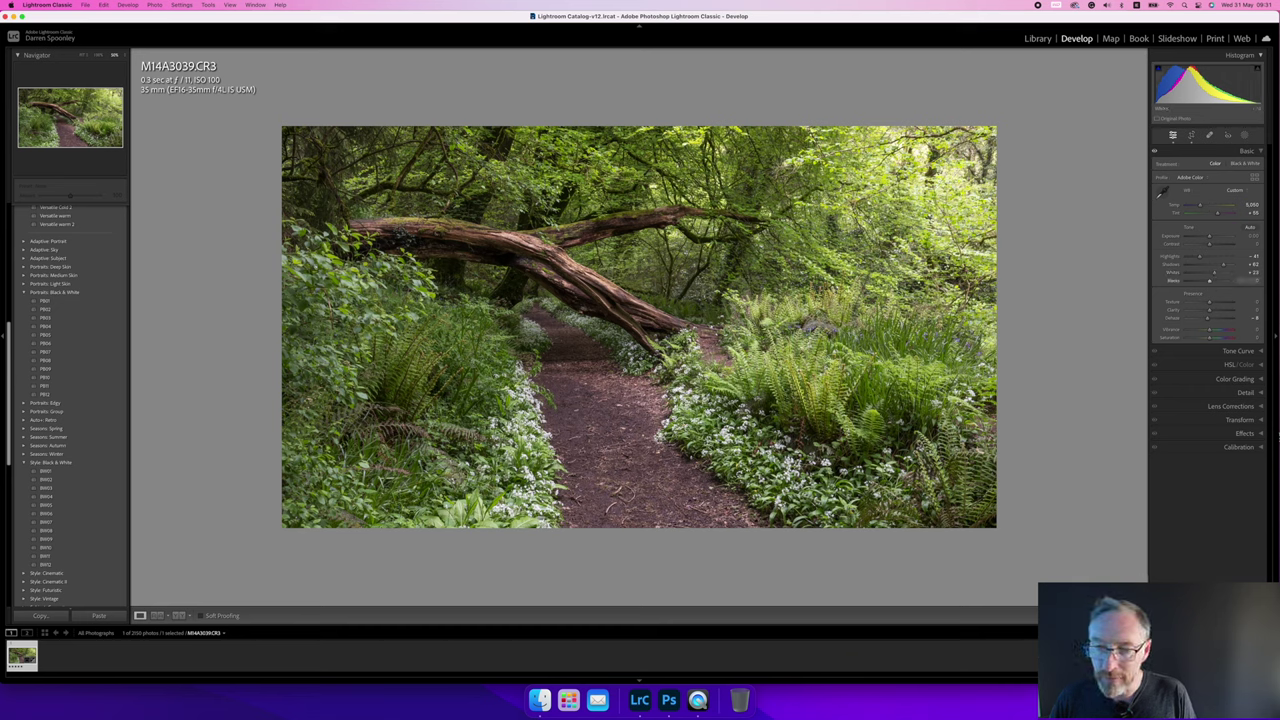
- Raise Blacks to +29 and Vibrance to +30
{"action": "mouse_move", "coordinate": [1209, 281]}
{"action": "left_mouse_down"}
{"action": "mouse_move", "coordinate": [1197, 283]}
{"action": "mouse_move", "coordinate": [1217, 282]}
{"action": "left_mouse_up"}
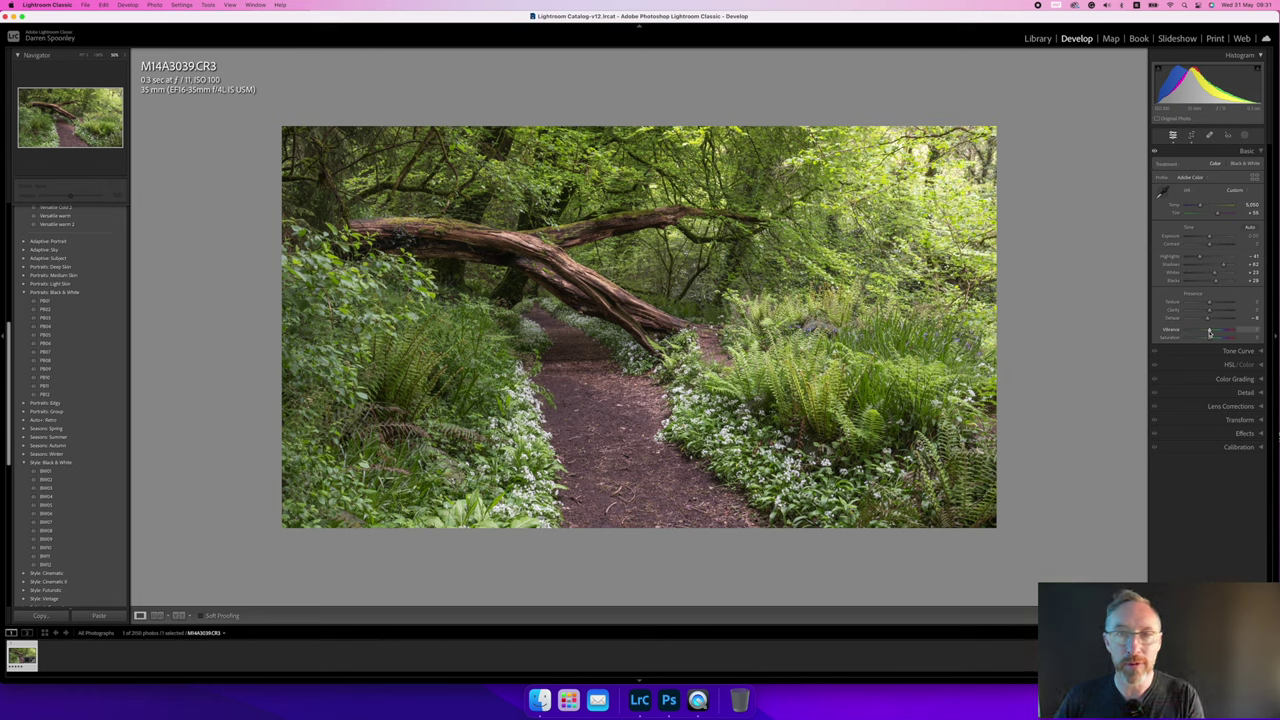
{"action": "left_click_drag", "start_coordinate": [1209, 332], "coordinate": [1216, 332]}
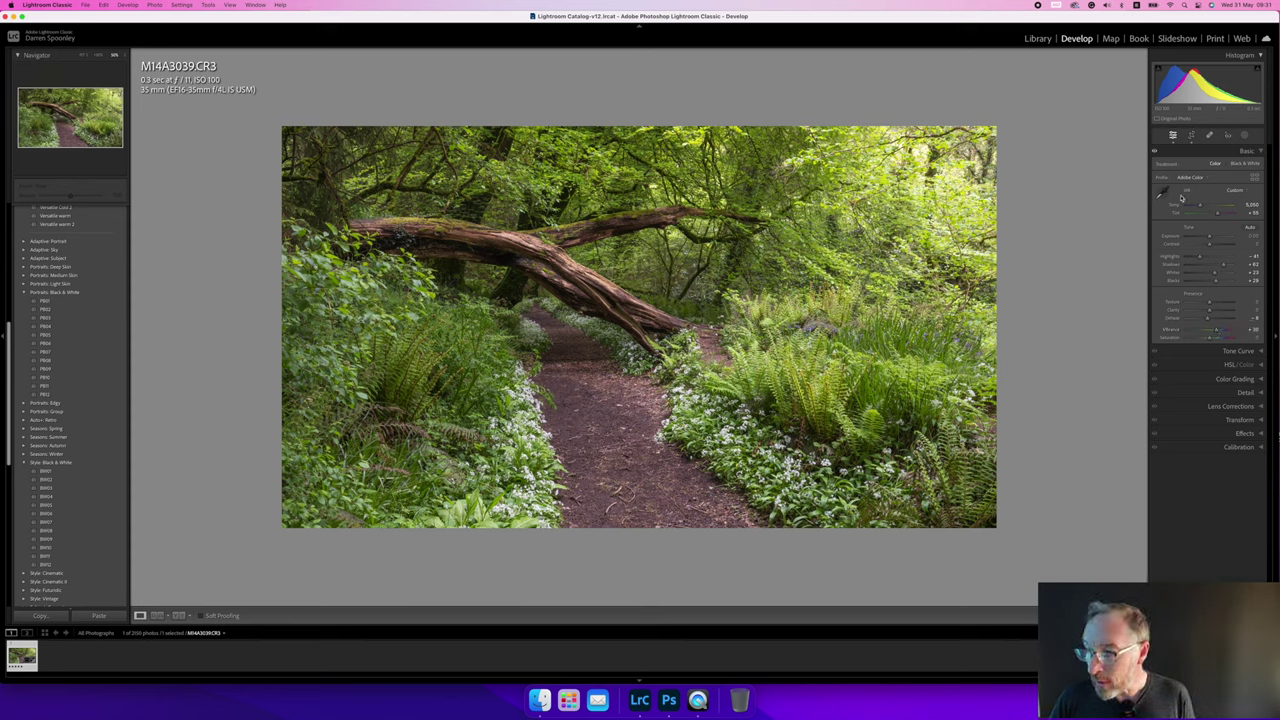
- Restore the white balance to As Shot and reduce Vibrance to +3
{"action": "left_click", "coordinate": [1236, 191]}
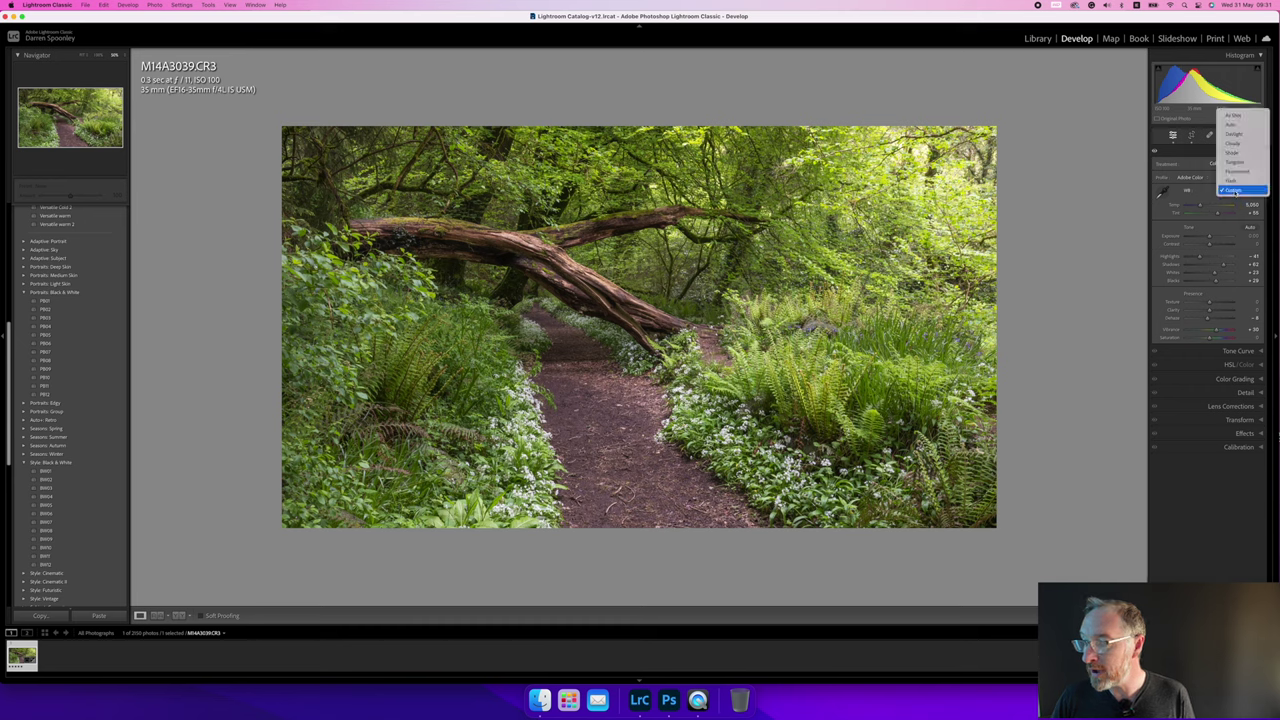
{"action": "left_click", "coordinate": [1236, 116]}
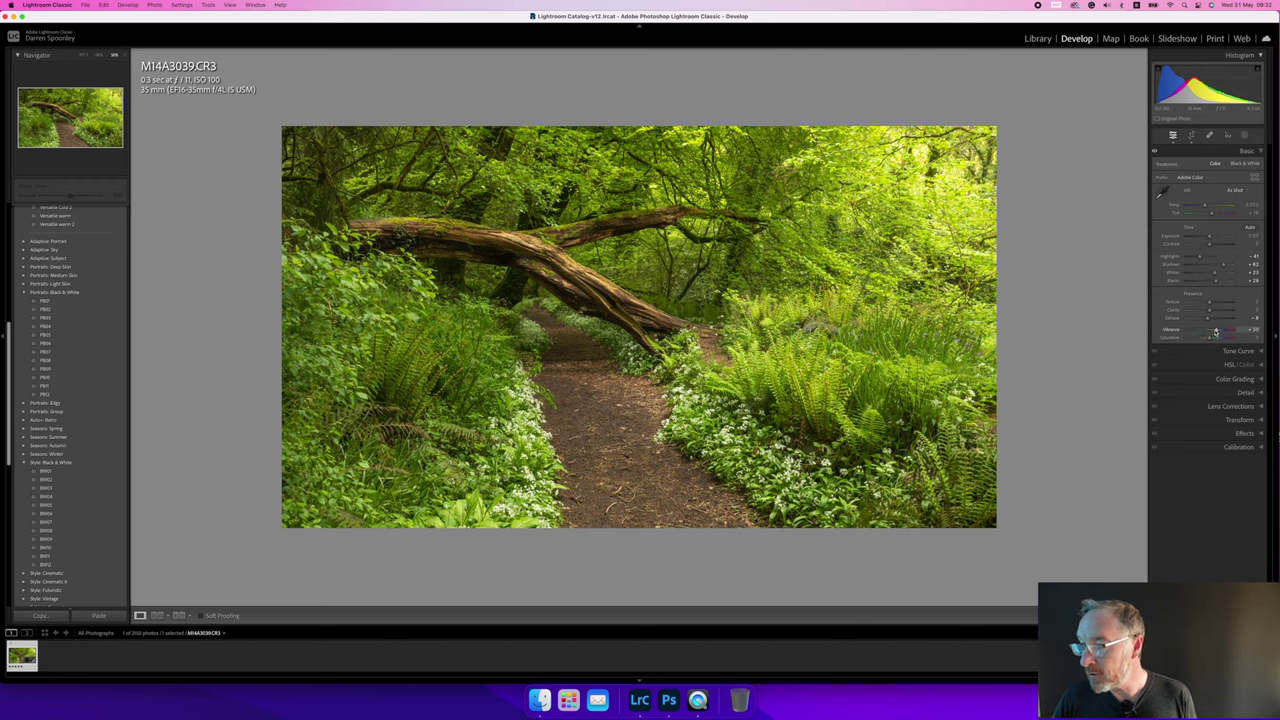
{"action": "left_click_drag", "start_coordinate": [1216, 332], "coordinate": [1207, 334]}
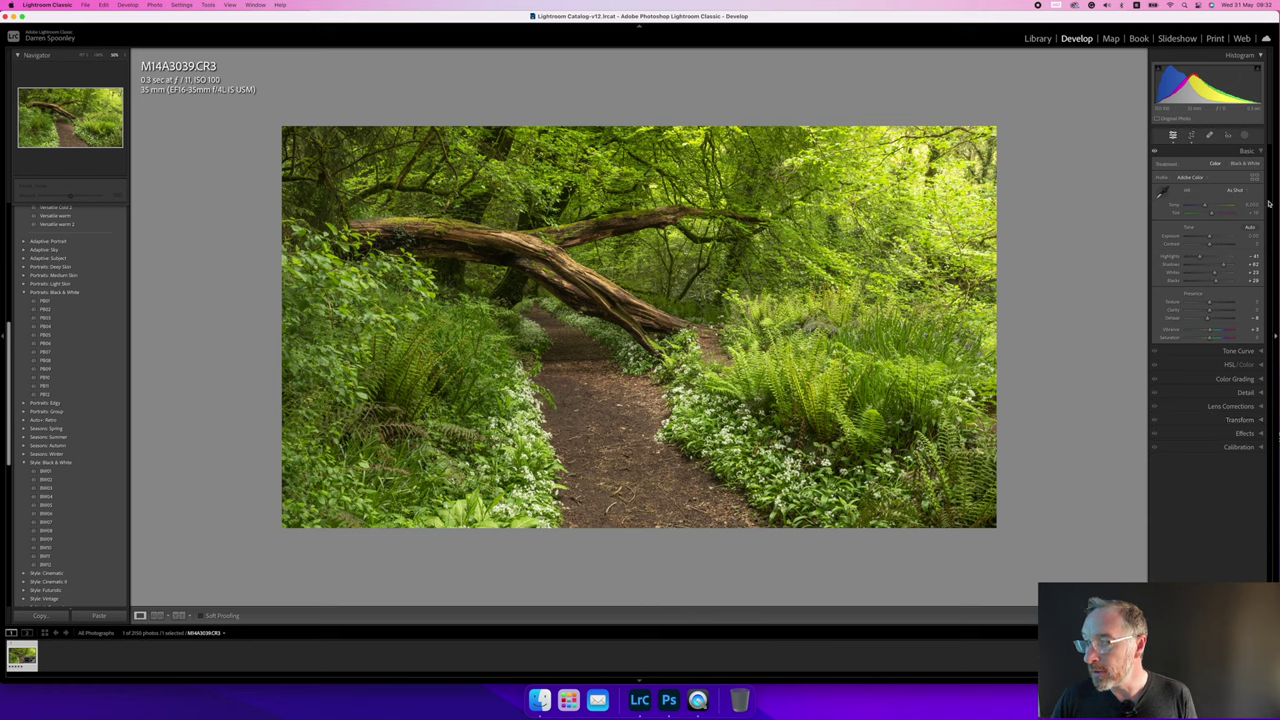
- Try the Auto white balance preset for comparison, then return the photo to As Shot
{"action": "left_click", "coordinate": [1236, 190]}
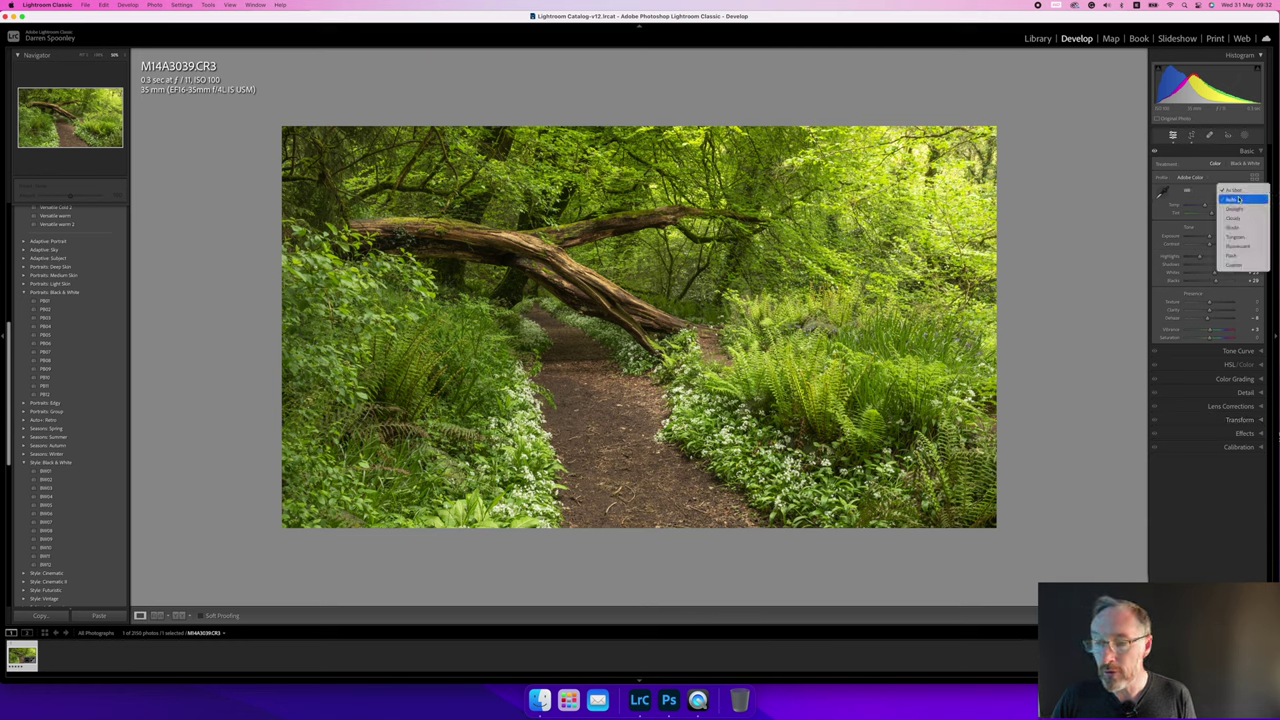
{"action": "left_click", "coordinate": [1238, 200]}
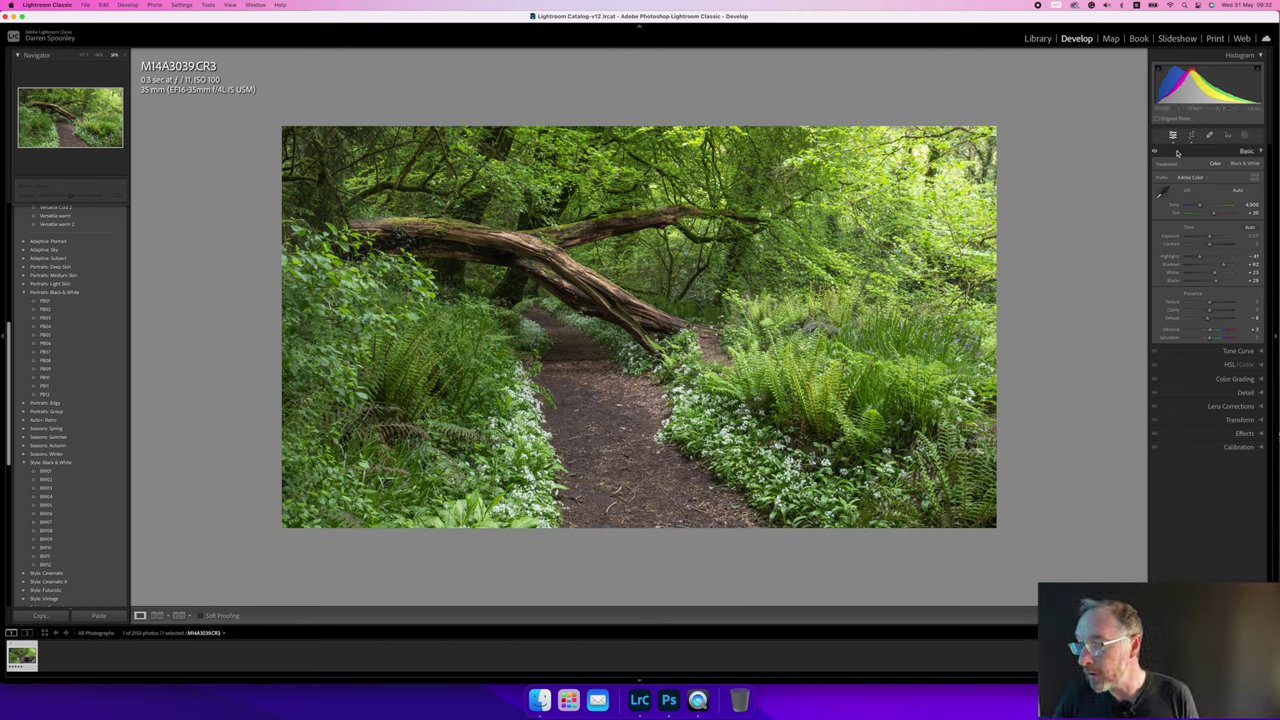
{"action": "left_click", "coordinate": [1236, 191]}
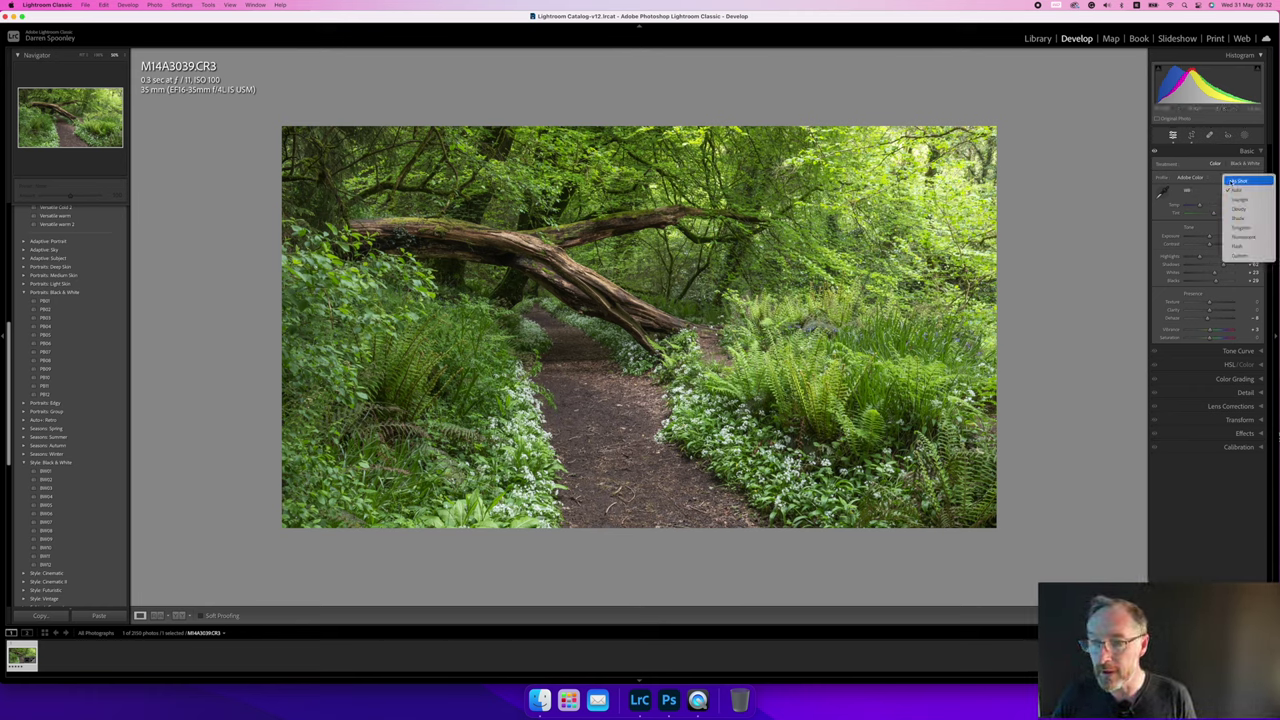
{"action": "left_click", "coordinate": [1240, 180]}
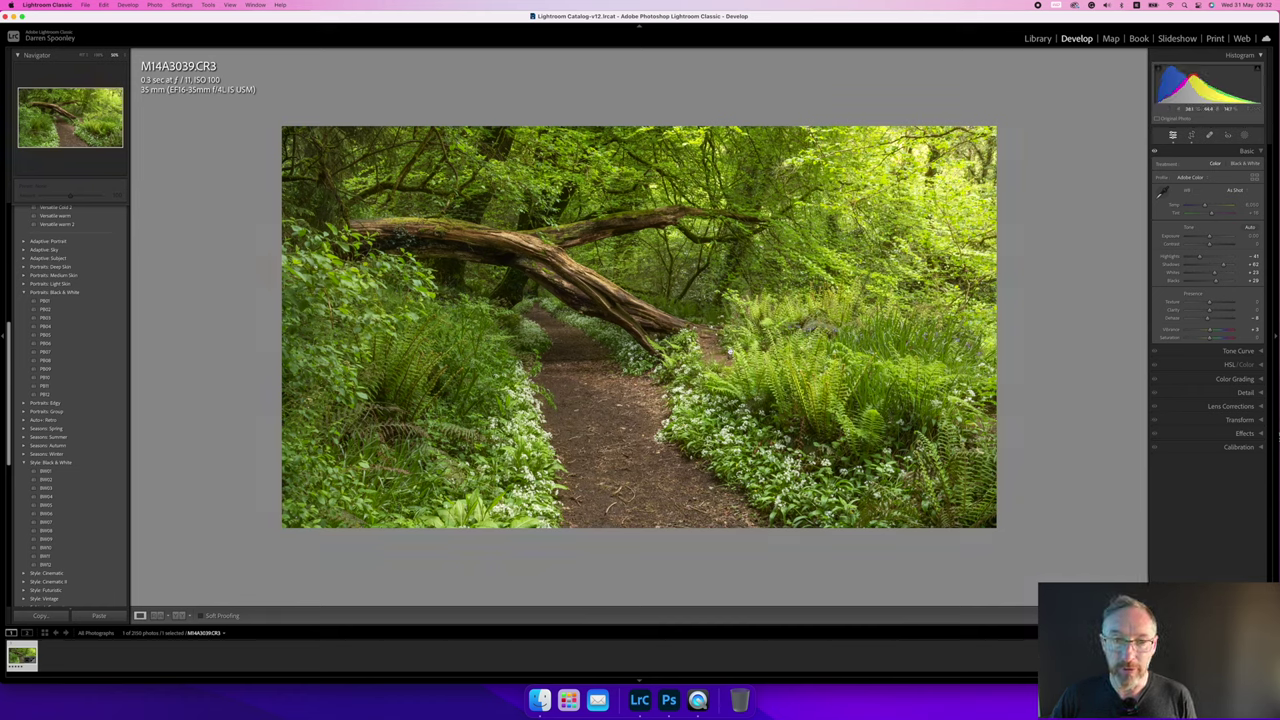